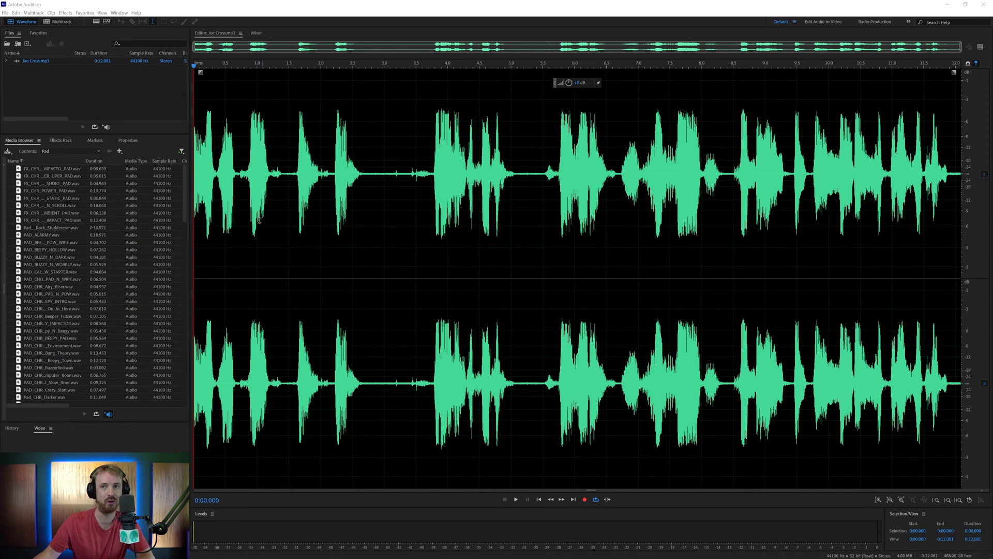
Play the recording from the start, then from about 3.6 seconds
click(196, 216)
key(space)
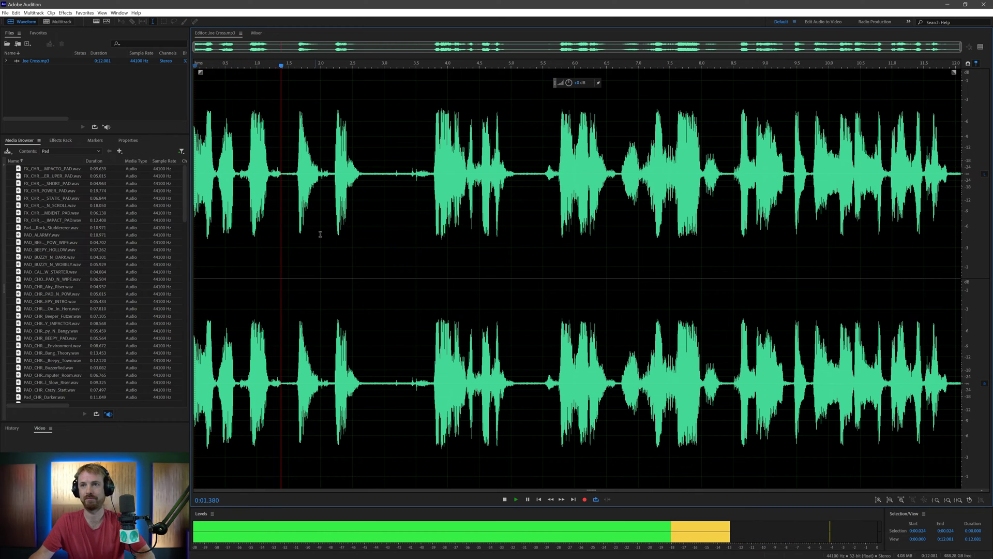
key(space)
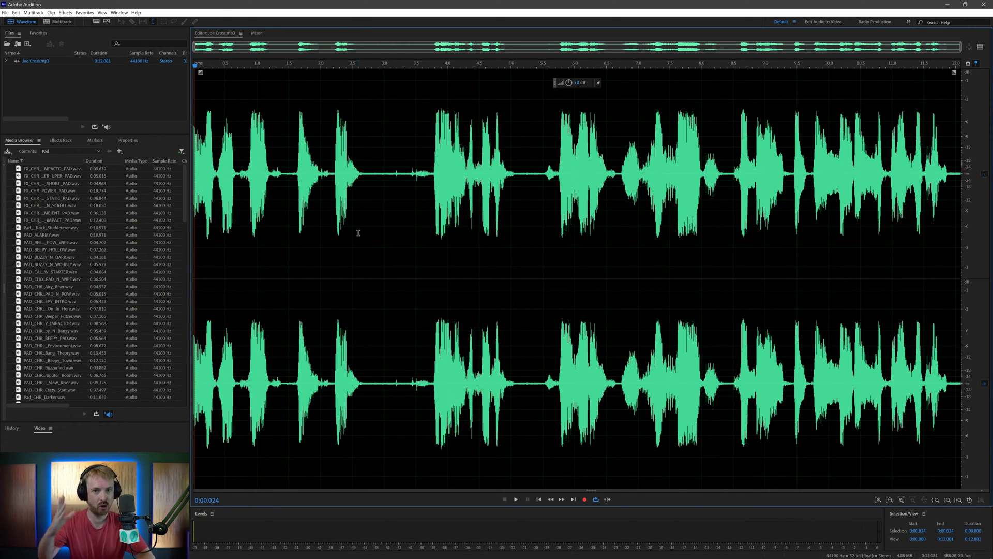
click(426, 220)
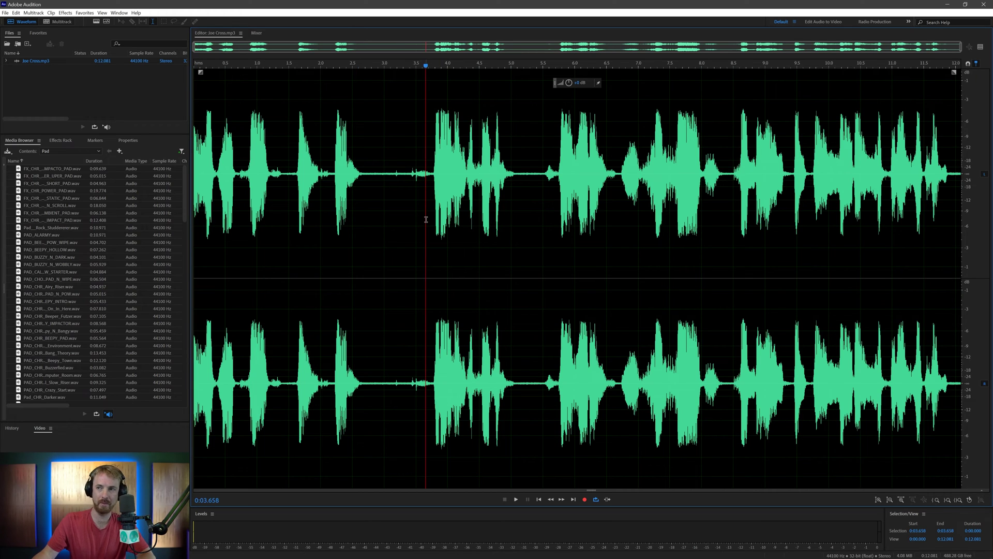
key(space)
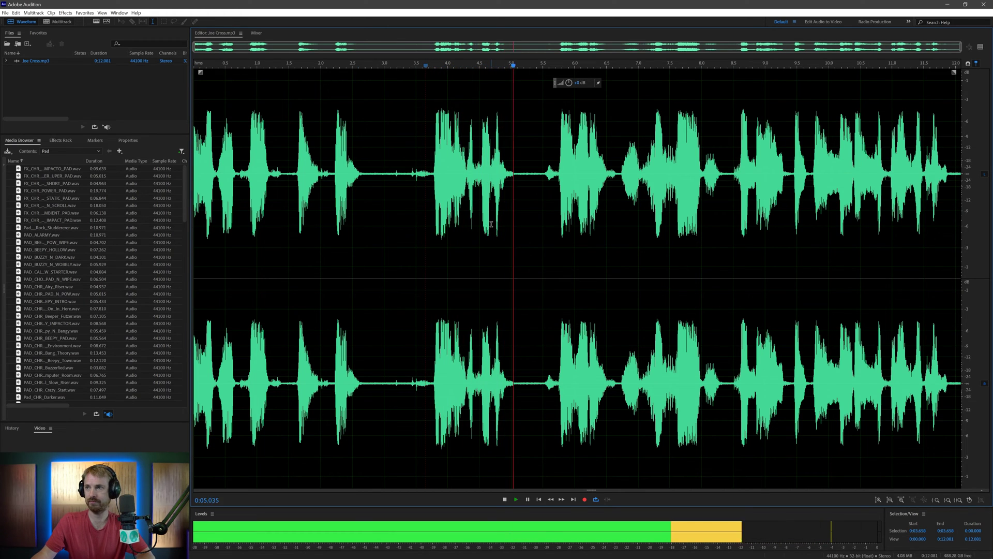
key(space)
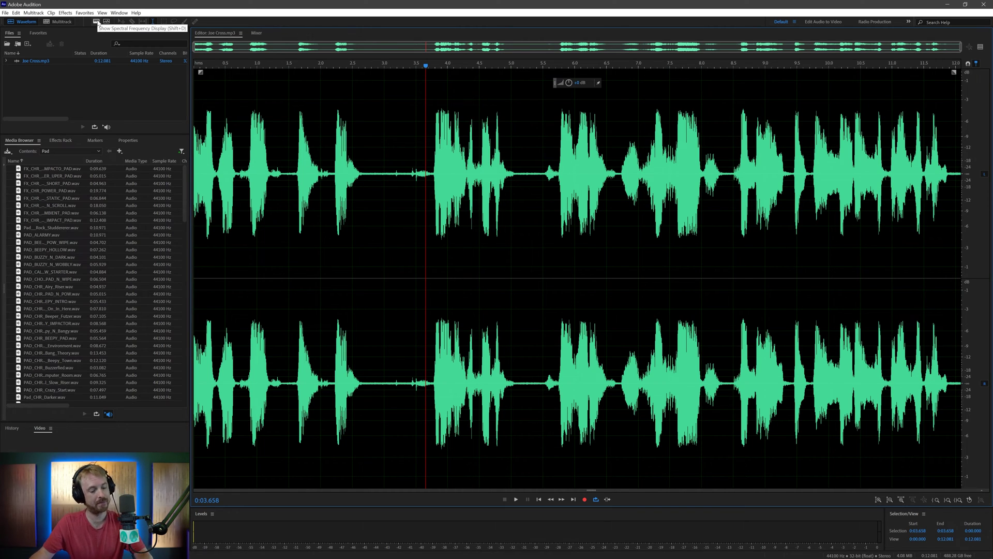
Show the spectral display and box the clicks near 0.9 s, 1.7 s and 4 s to audition them
click(97, 21)
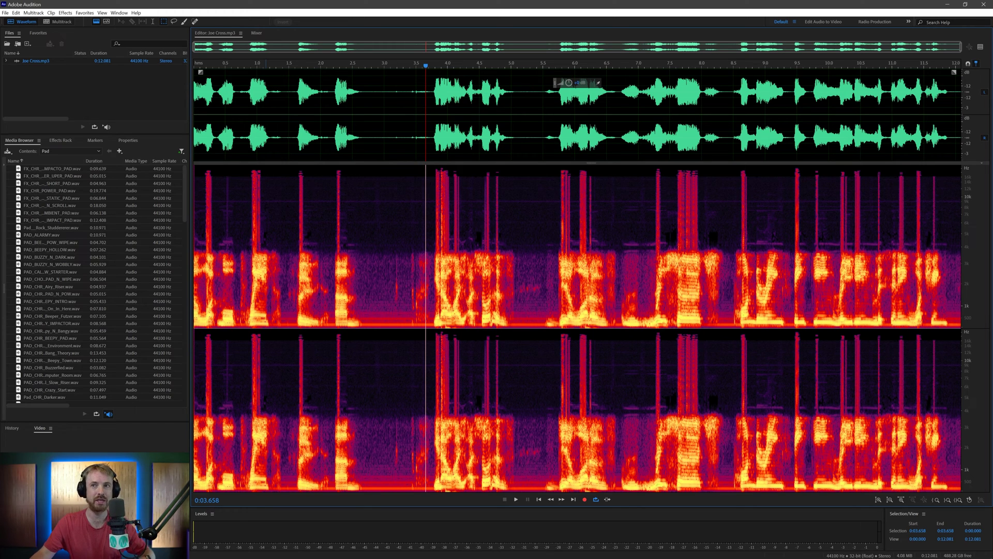
drag(250, 170, 260, 250)
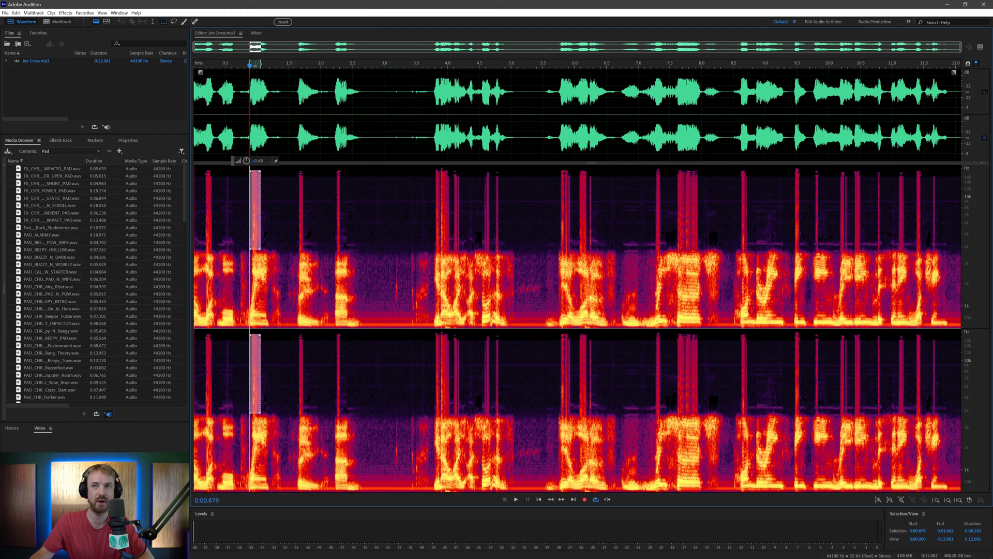
drag(299, 170, 303, 249)
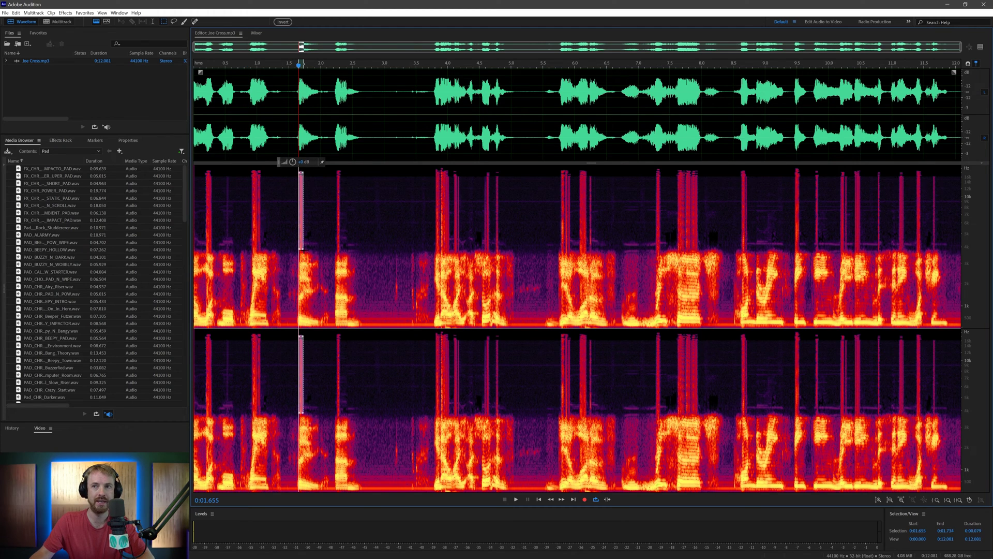
drag(434, 170, 448, 251)
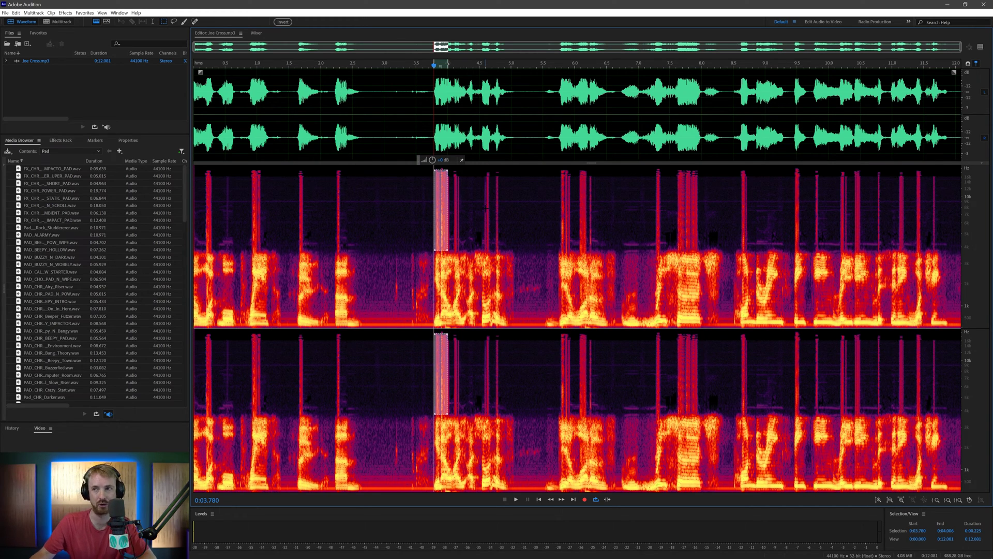
key(space)
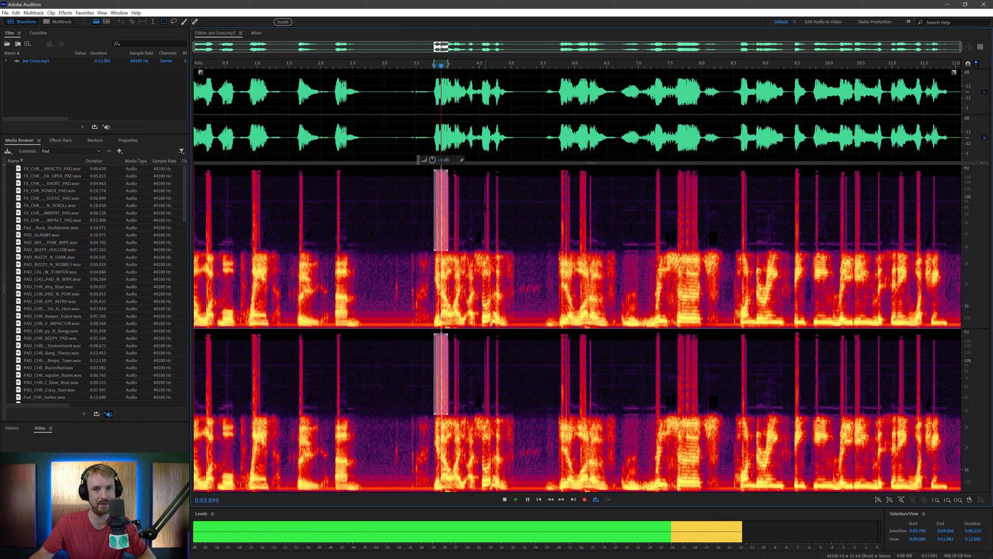
key(space)
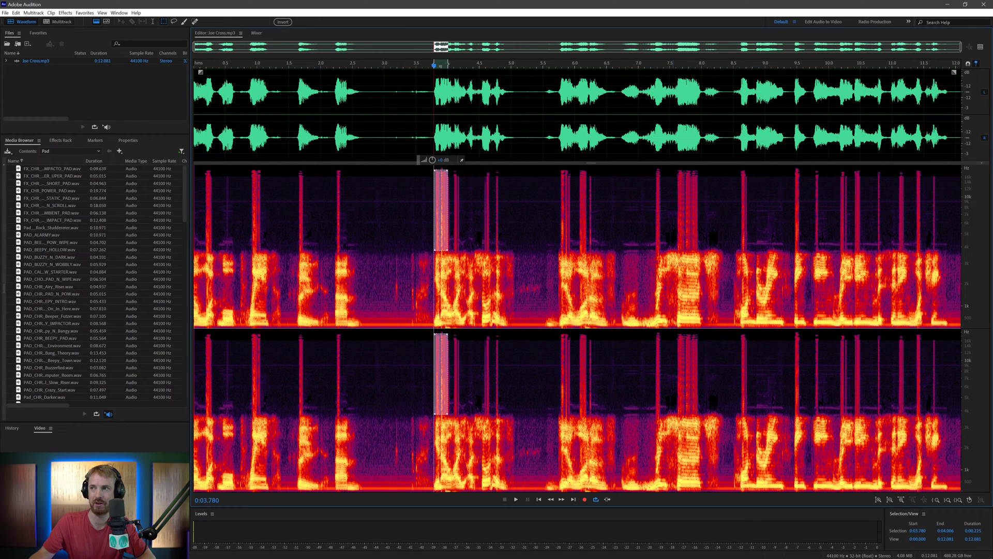
Audition the spectral area around 7.5–8 s, then play from 7.4 s and from 8.5 s
drag(673, 169, 702, 247)
key(space)
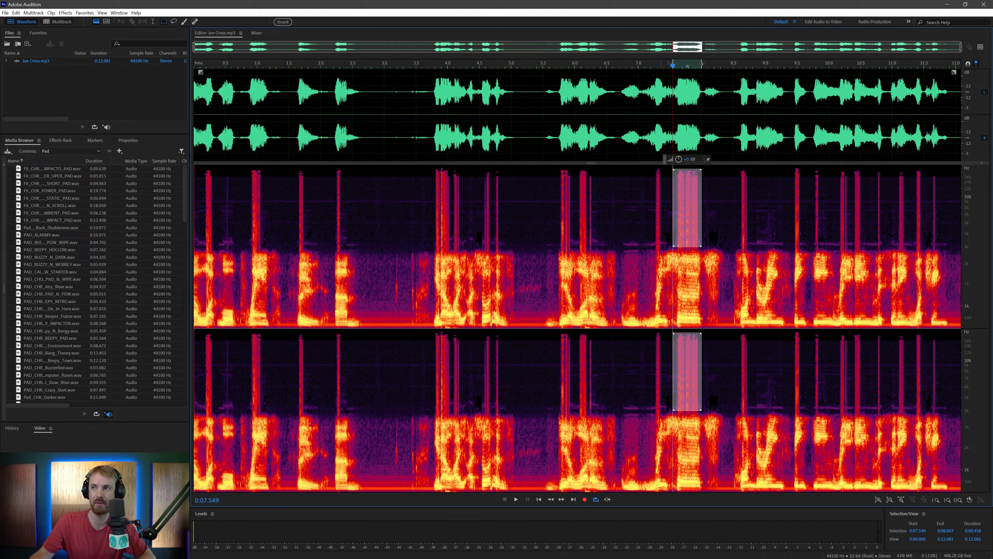
click(666, 104)
key(space)
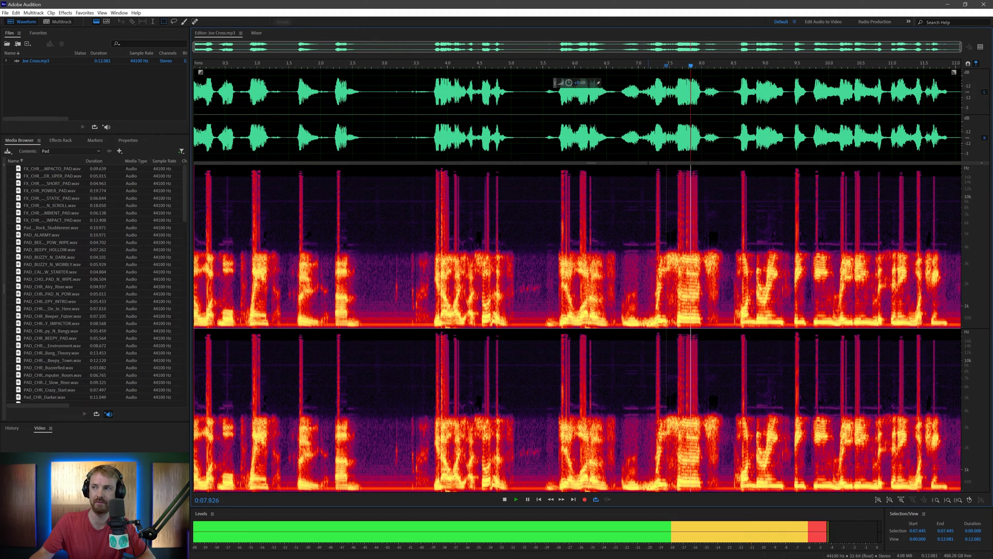
key(space)
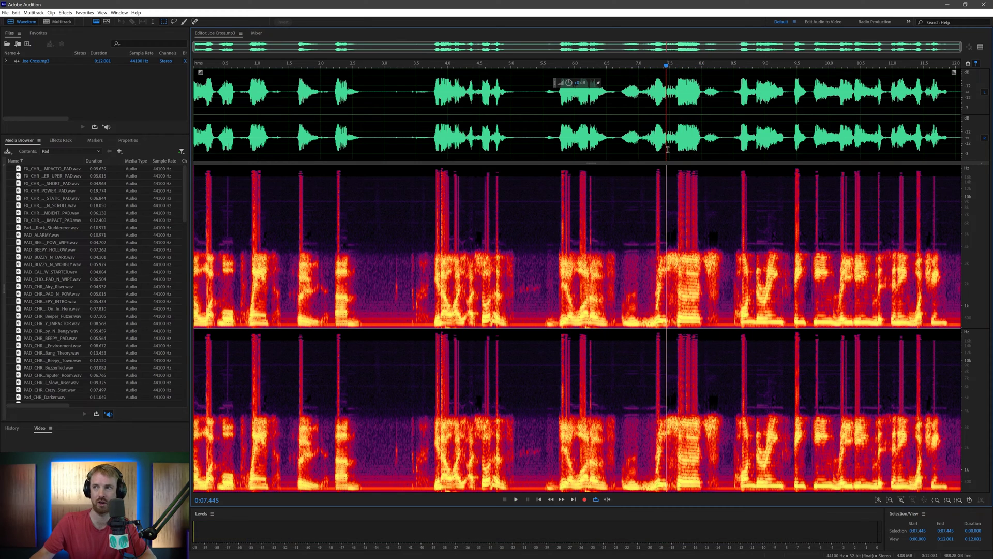
key(space)
key(space)
click(735, 127)
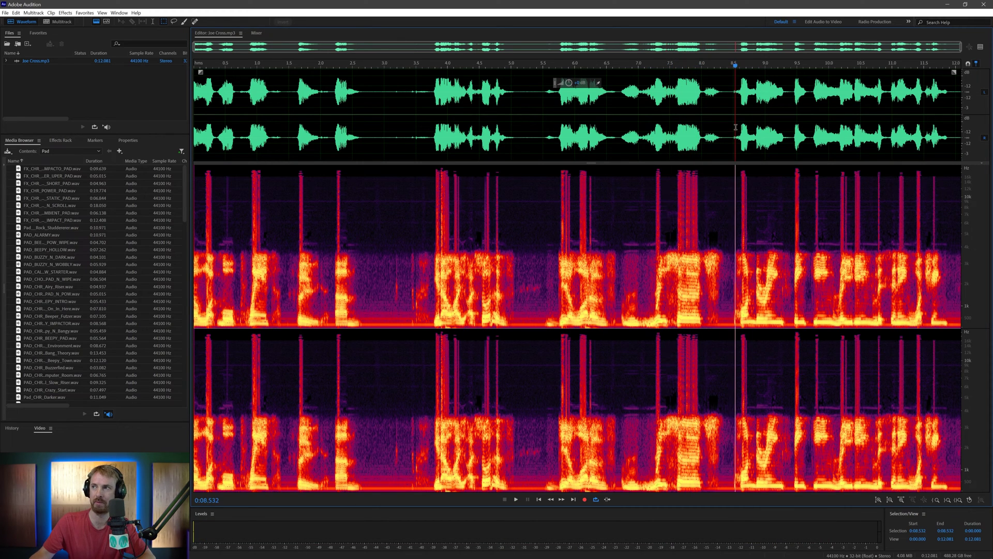
key(space)
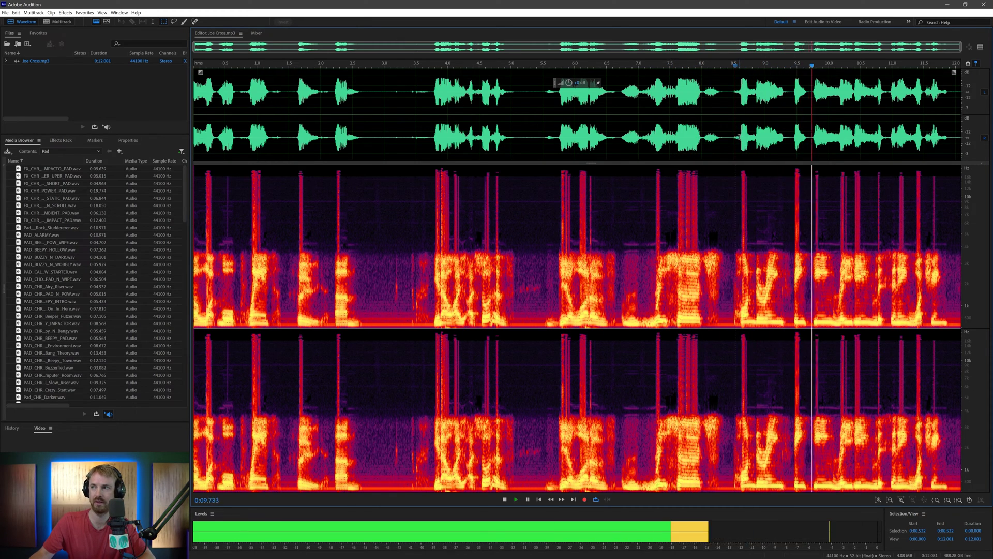
key(space)
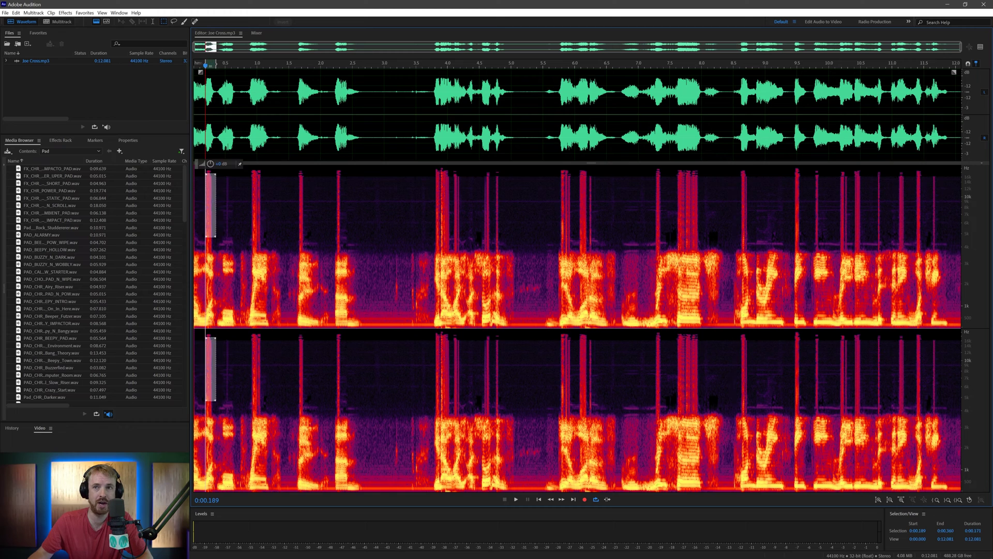
click(228, 260)
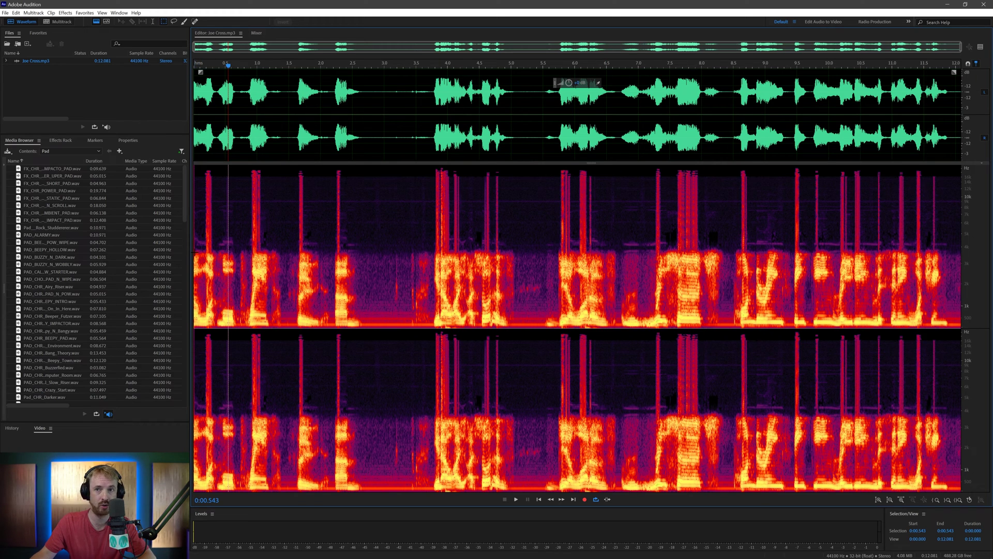
drag(195, 326, 961, 251)
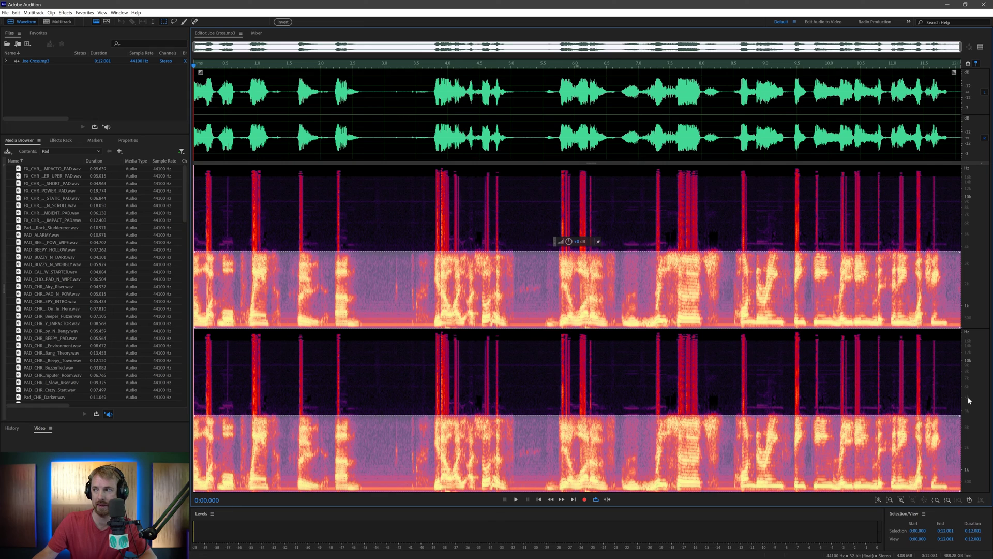
key(space)
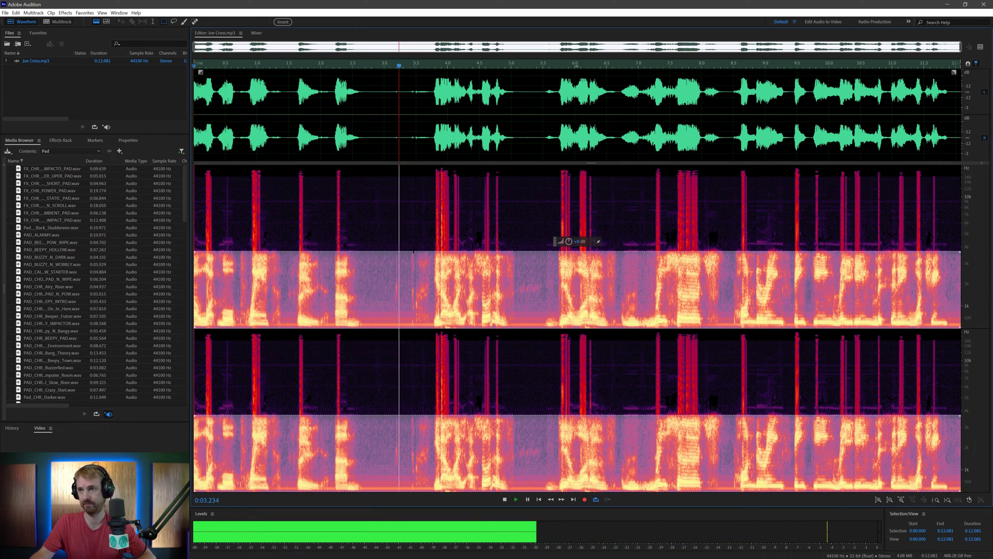
key(space)
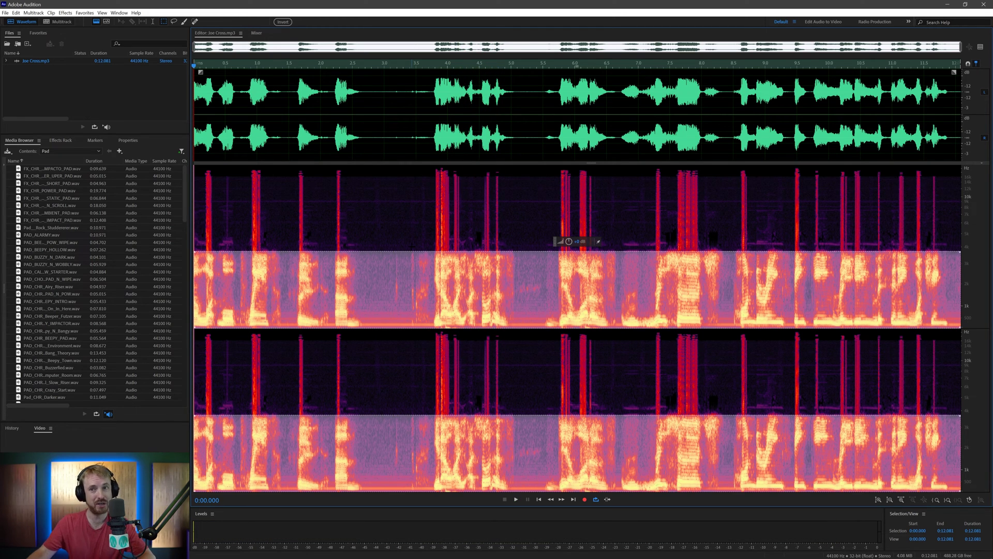
click(267, 259)
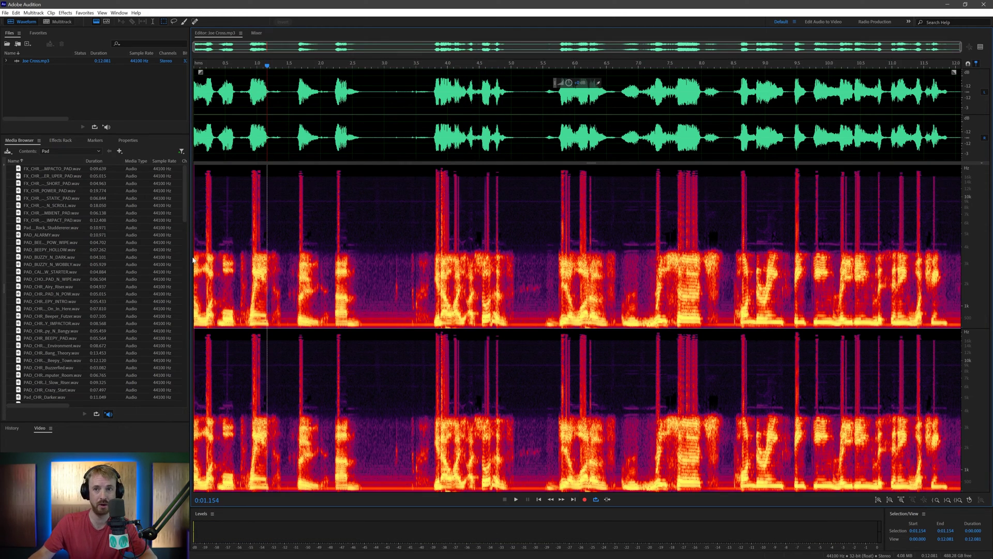
drag(195, 250, 990, 5)
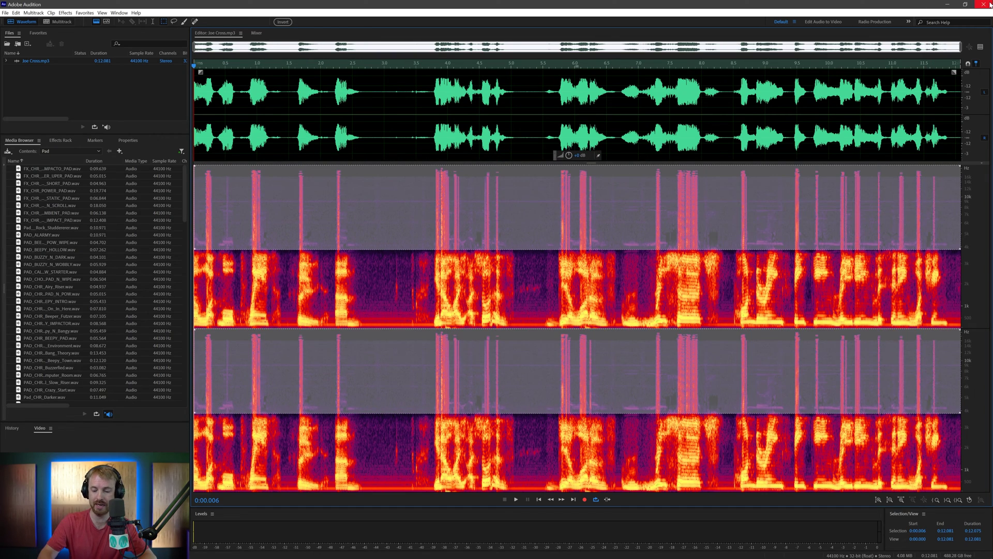
key(Delete)
click(332, 102)
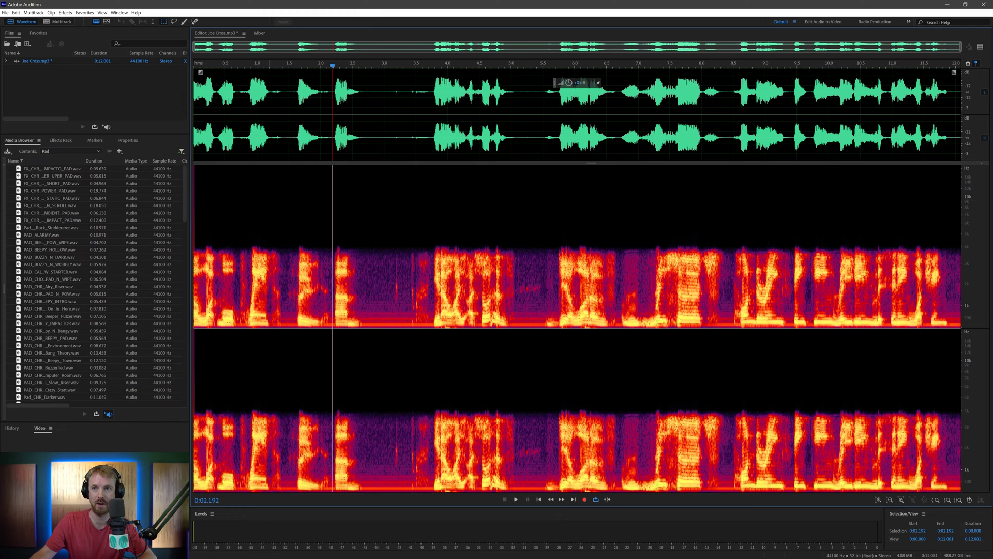
click(295, 127)
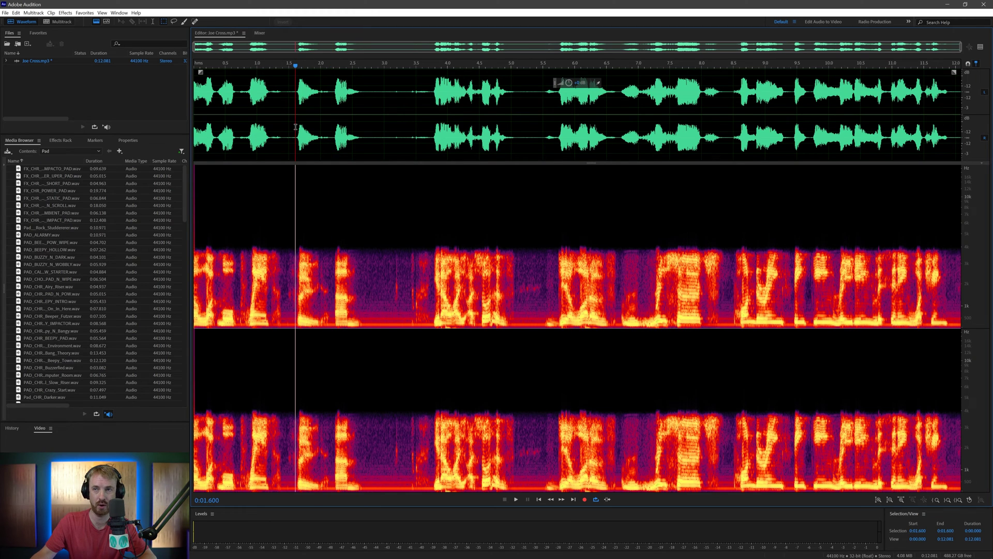
click(426, 145)
key(space)
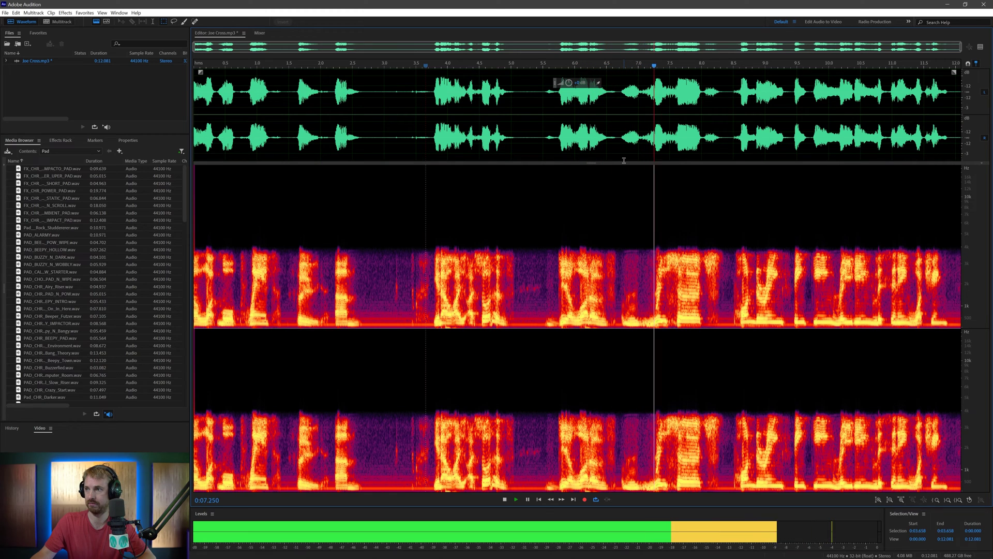
key(space)
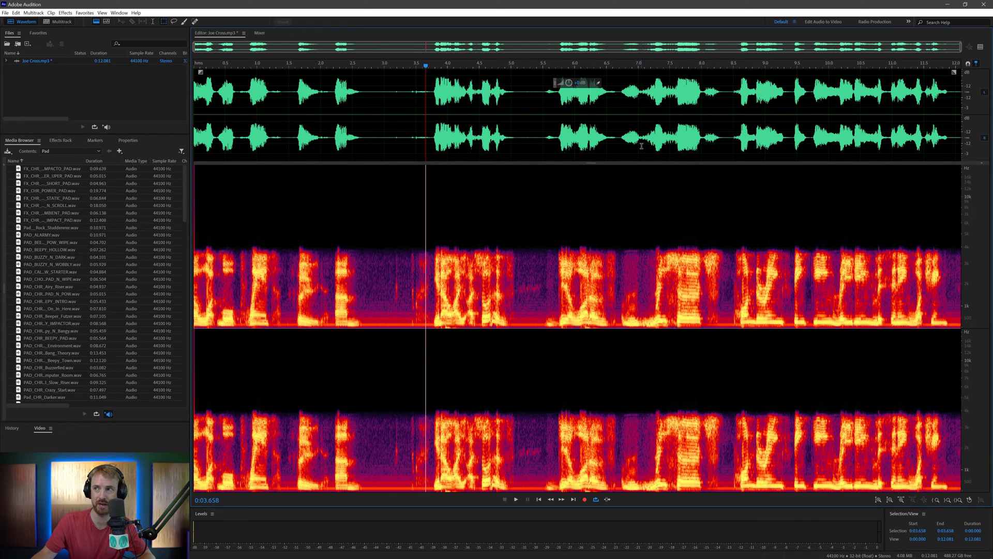
Reapply the upper-frequency removal and play from about 7 seconds to check it
click(641, 147)
key(space)
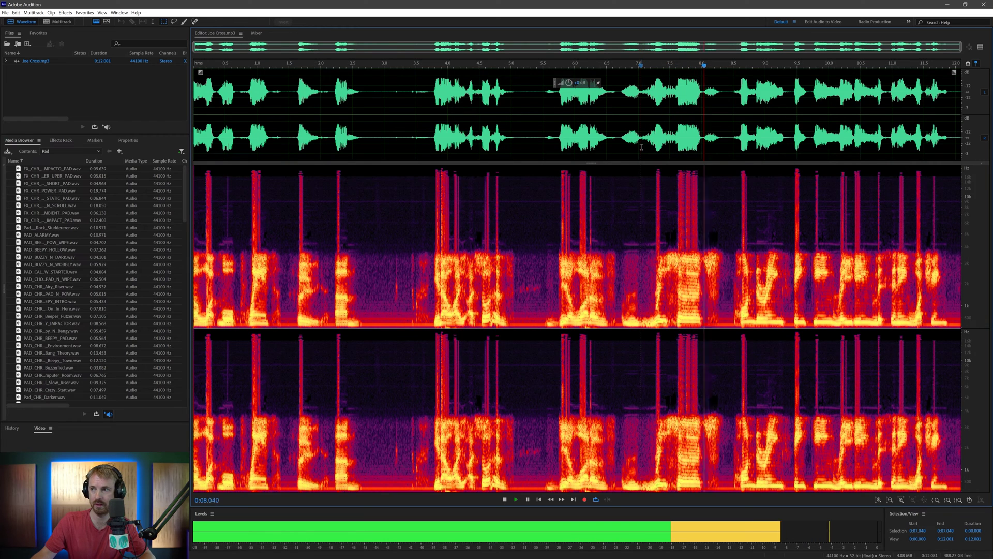
key(space)
key(ctrl+a)
key(Delete)
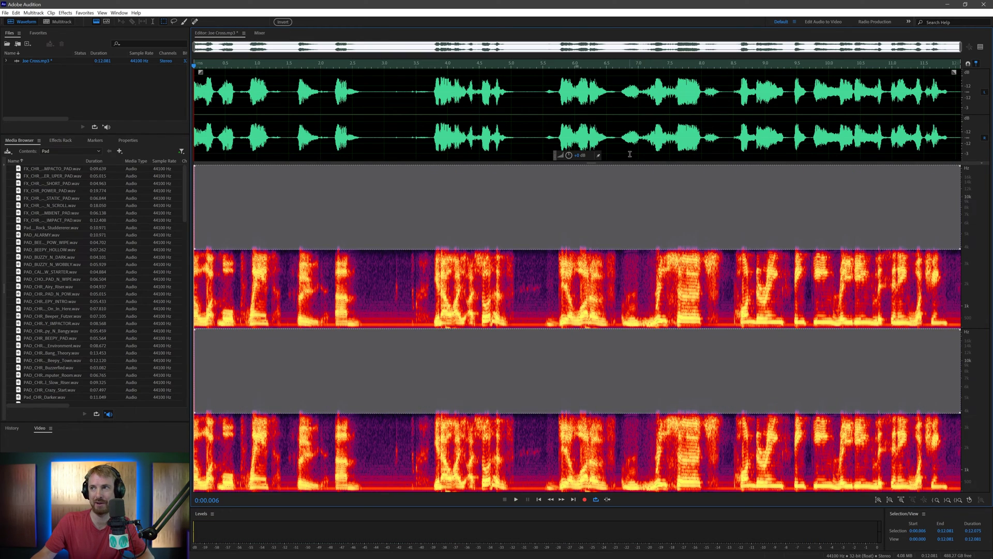
click(630, 153)
key(space)
key(space)
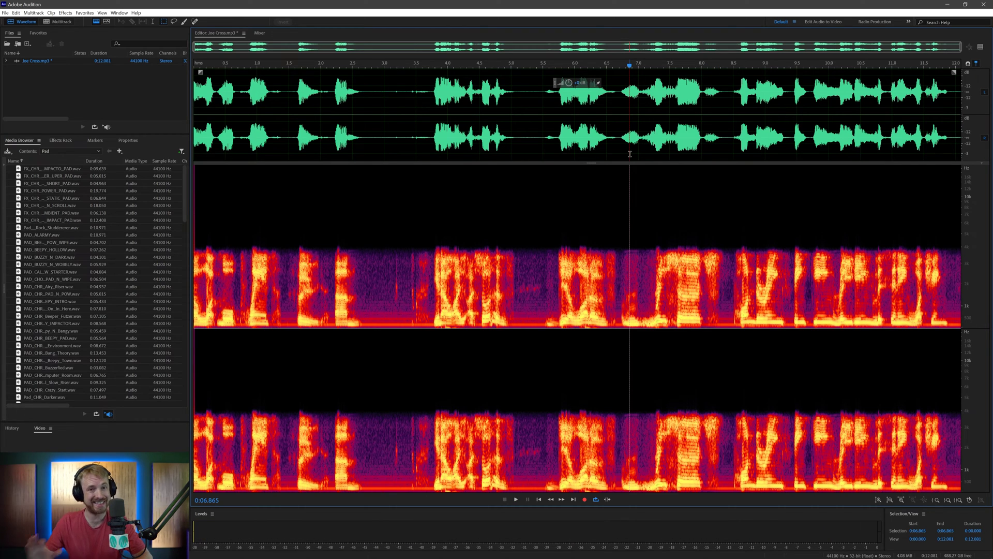
Select the 2.68–3.37 s pause and normalize it to -3 dB to hear the noise
click(365, 140)
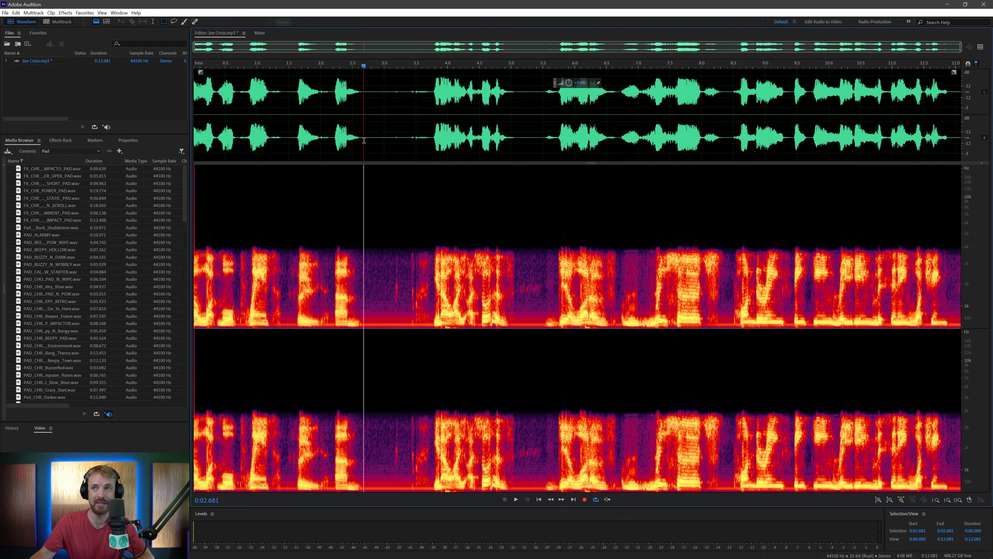
drag(364, 140, 409, 154)
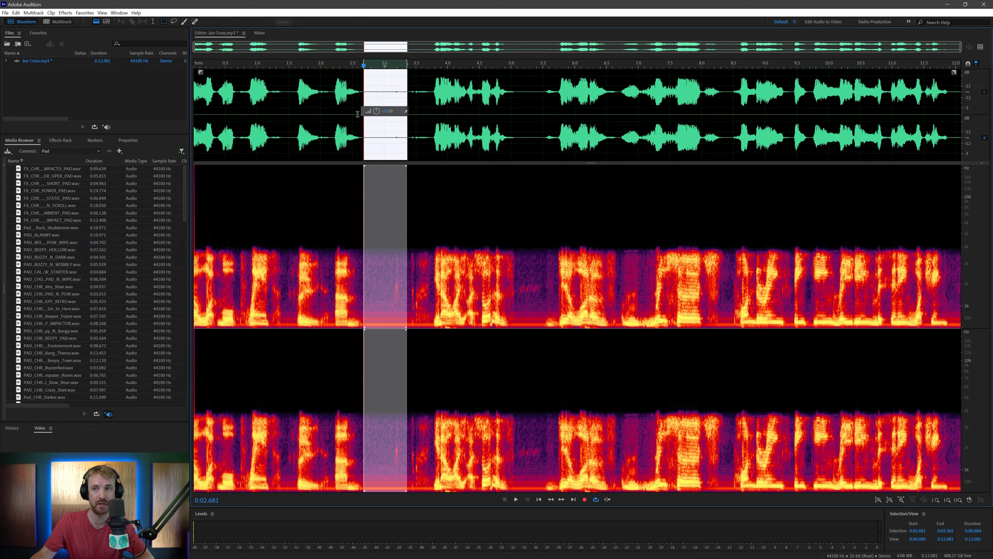
key(space)
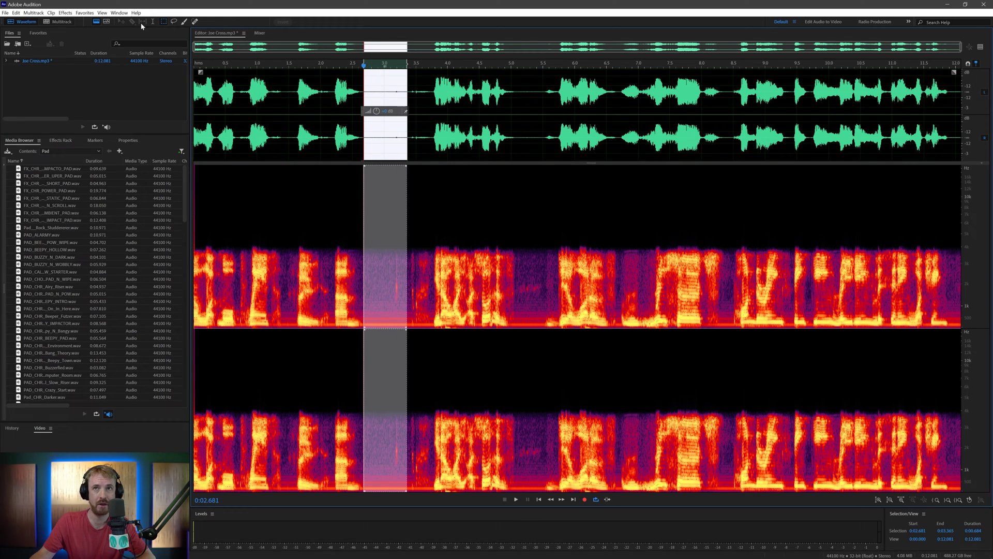
click(84, 12)
click(115, 118)
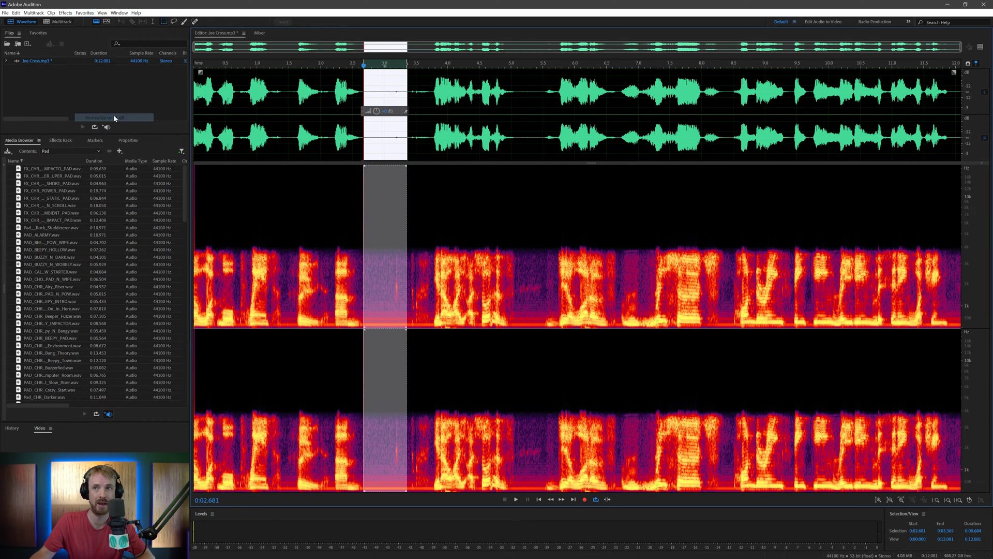
key(space)
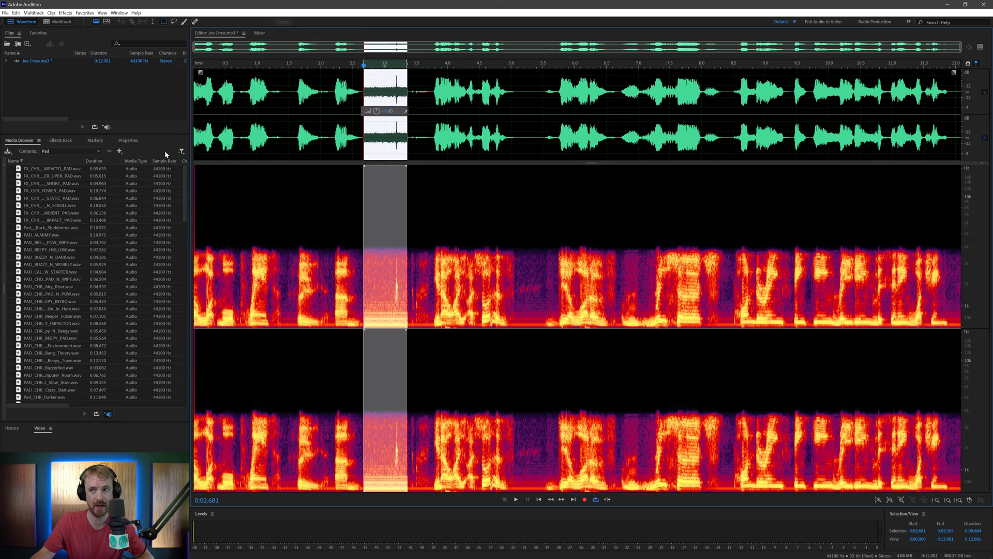
Reselect the noisy 2.68–3.38 s block, audition it, and delete it
click(345, 287)
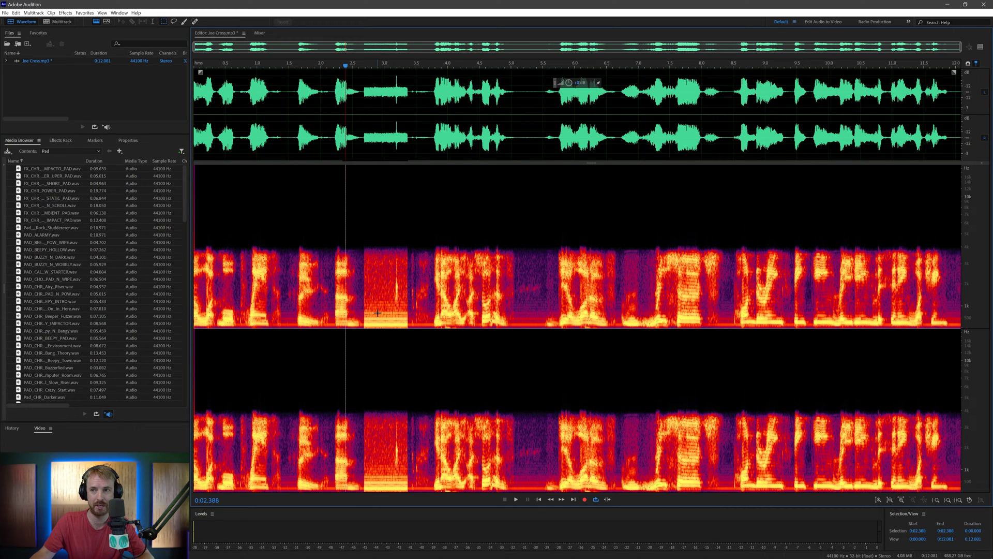
drag(364, 313, 408, 313)
key(space)
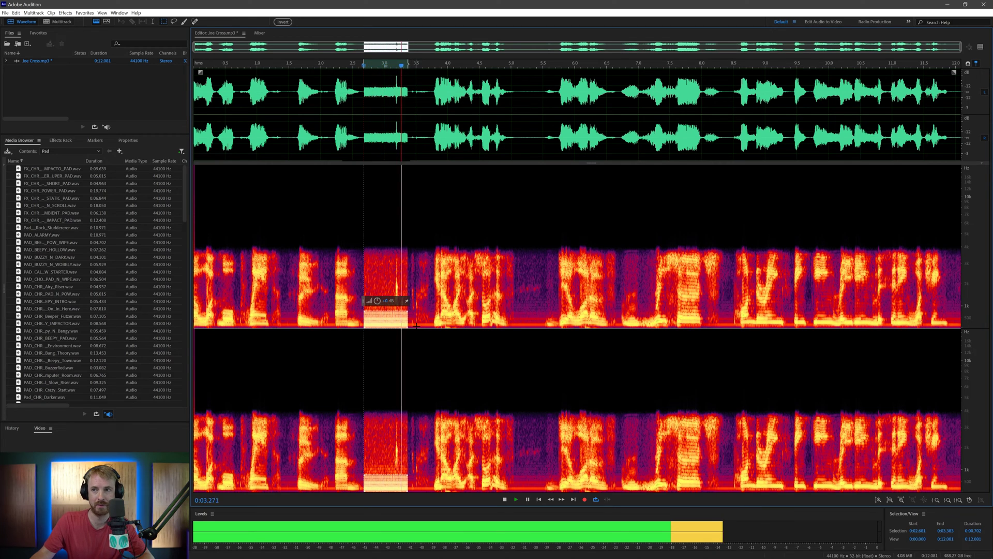
key(space)
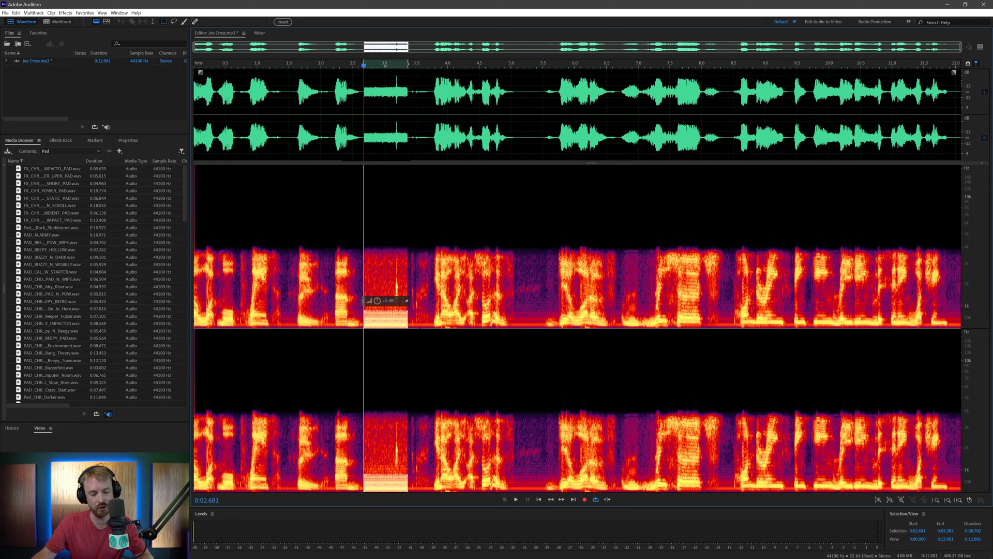
key(Delete)
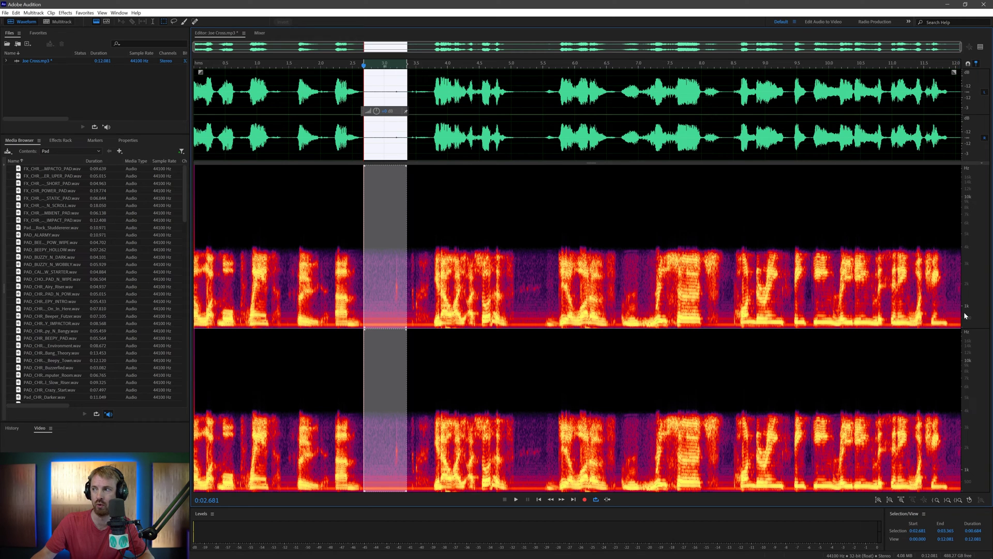
drag(962, 312, 169, 344)
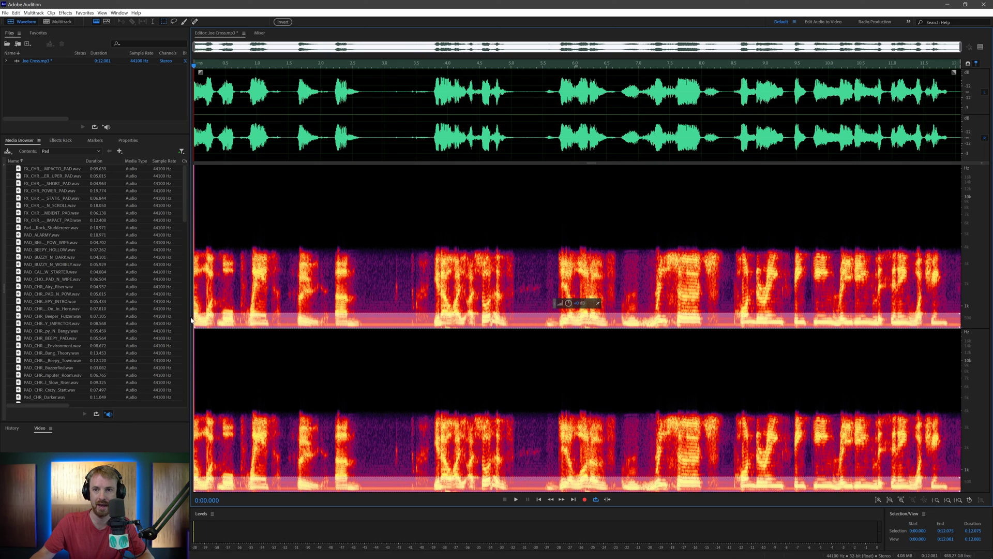
drag(195, 313, 192, 309)
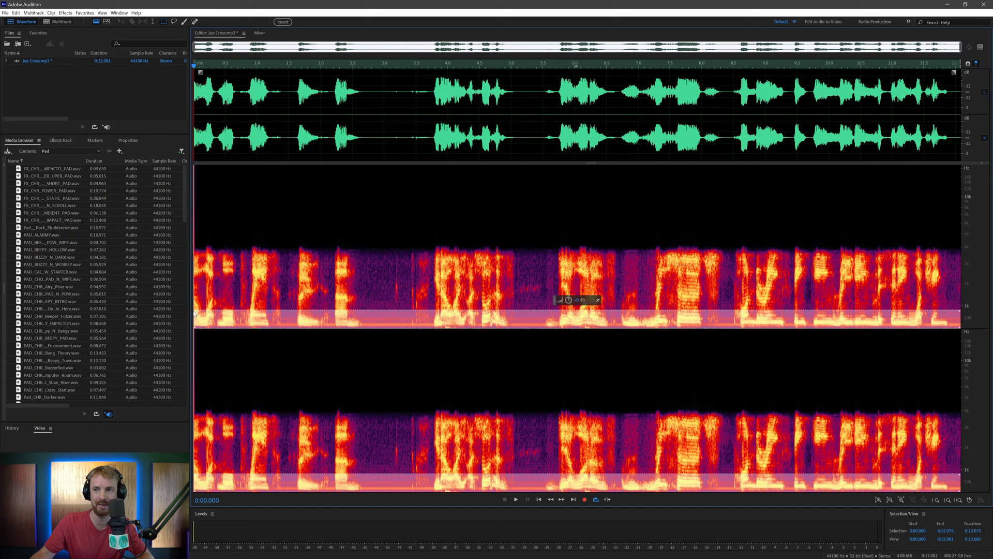
key(Delete)
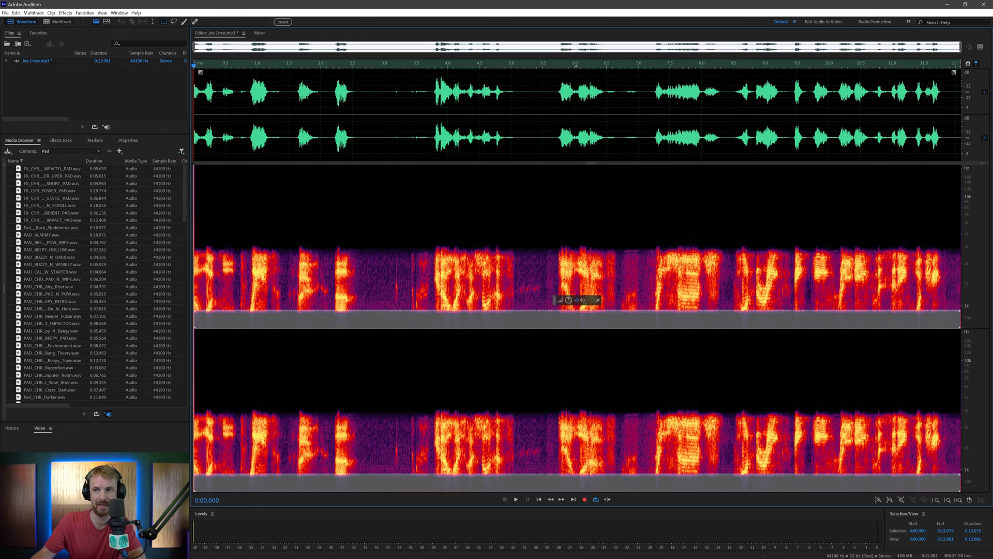
click(203, 103)
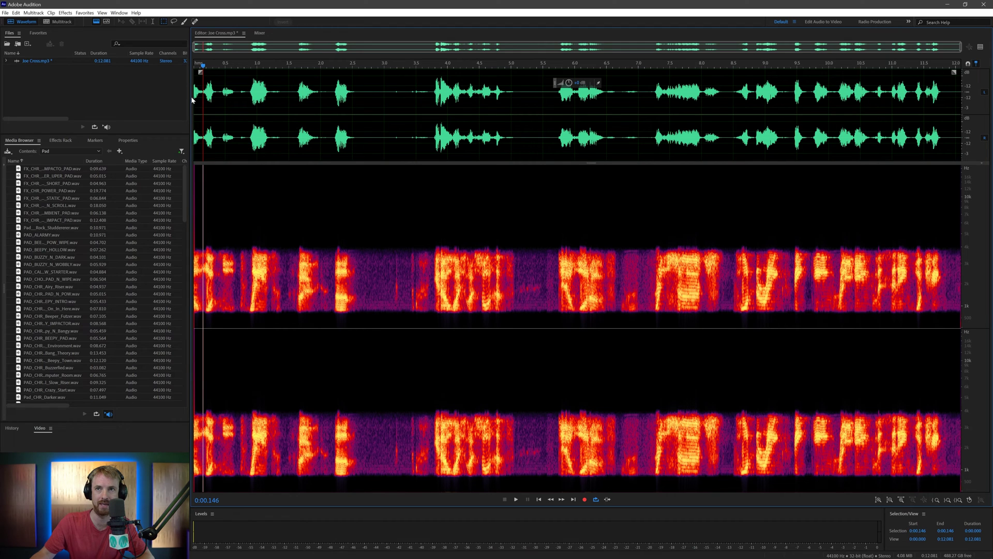
key(space)
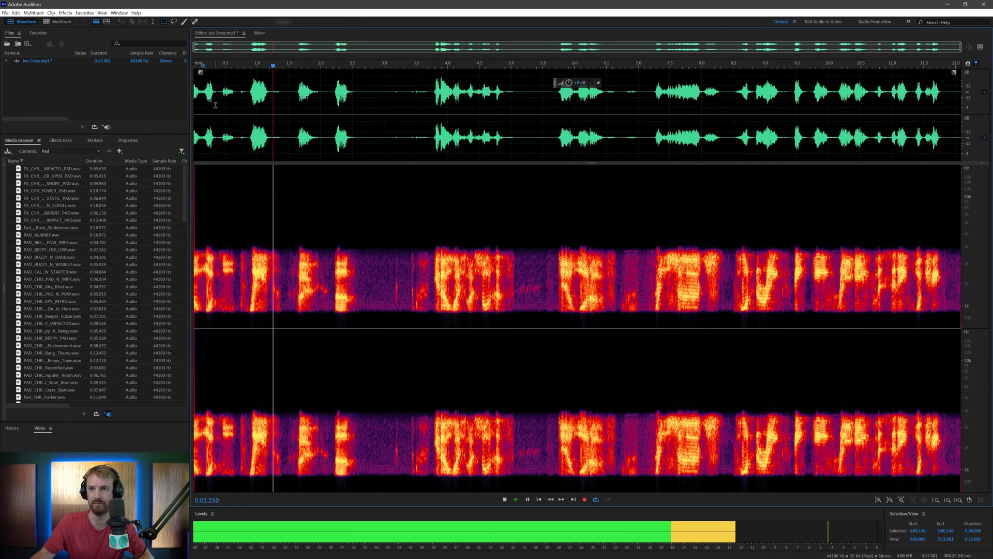
key(space)
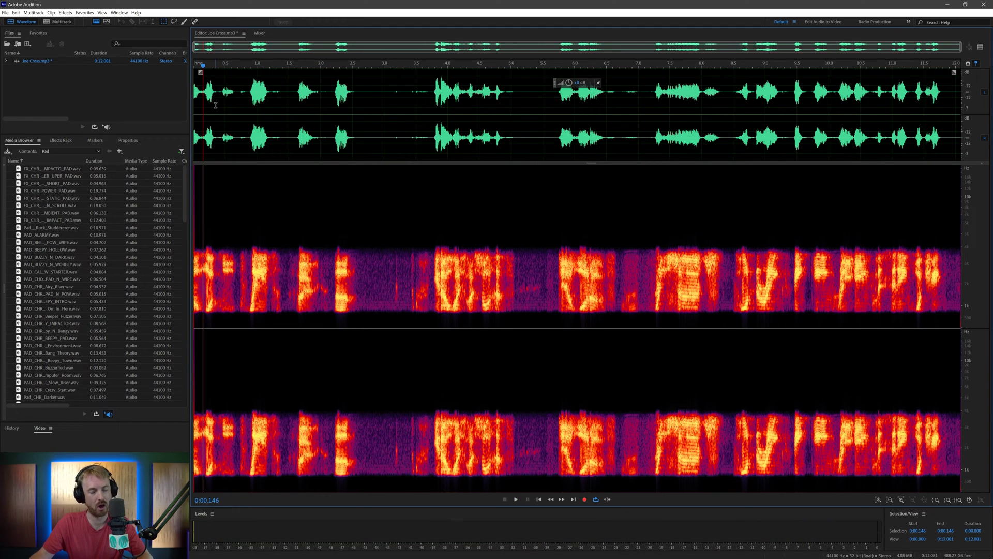
key(ctrl+z)
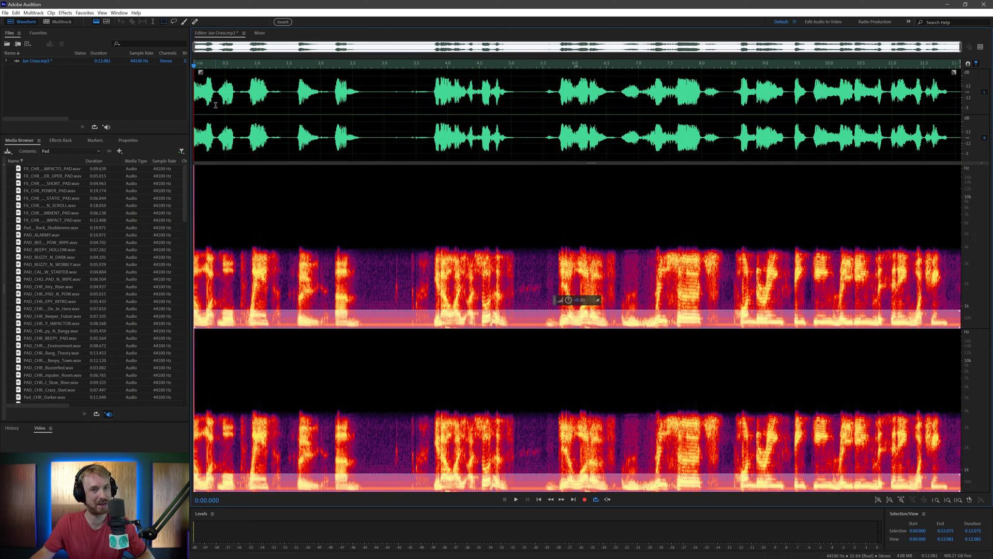
click(380, 225)
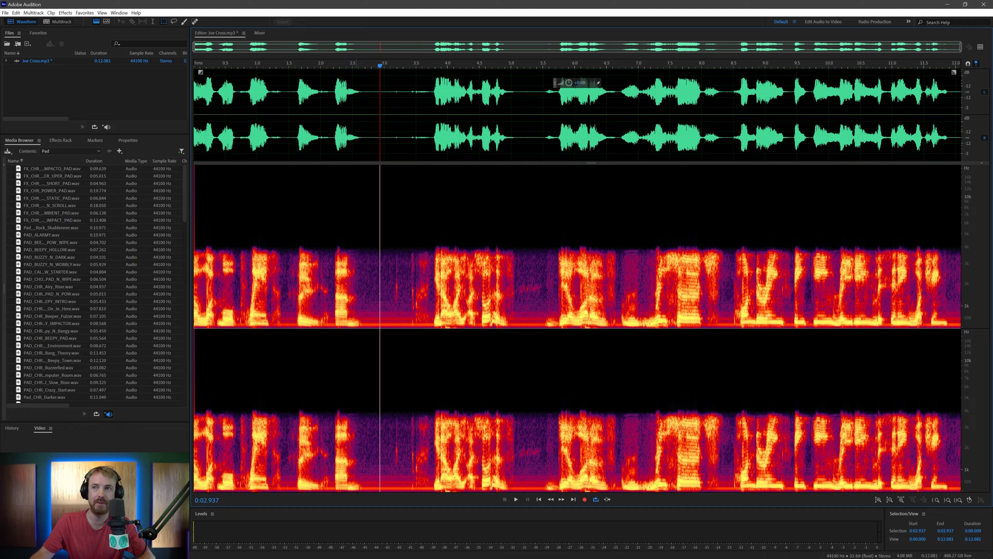
click(151, 22)
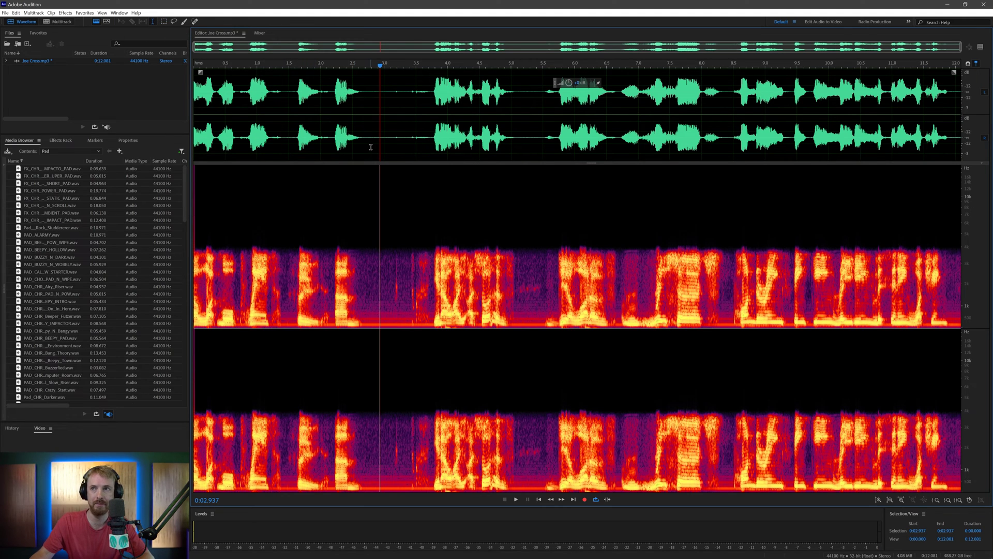
drag(363, 148, 393, 156)
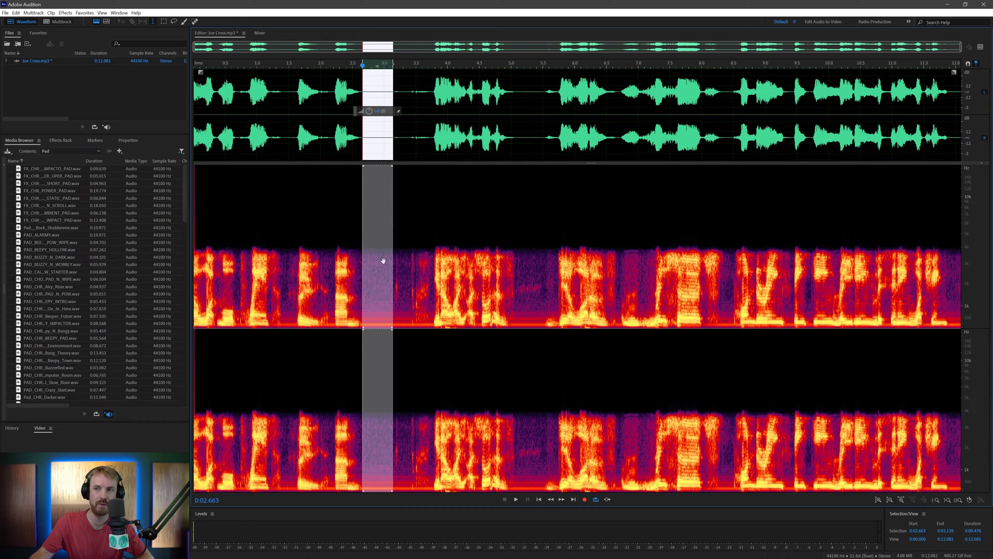
key(space)
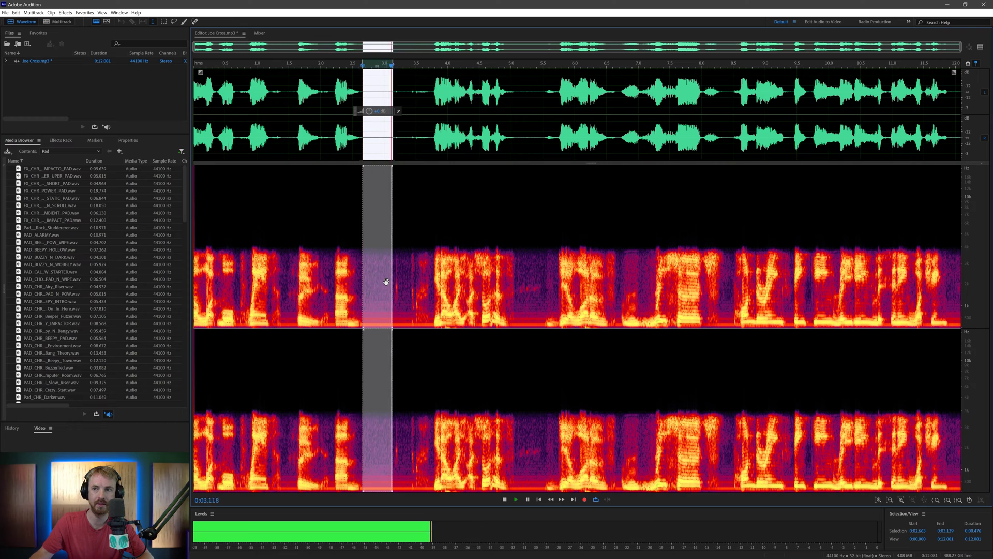
key(space)
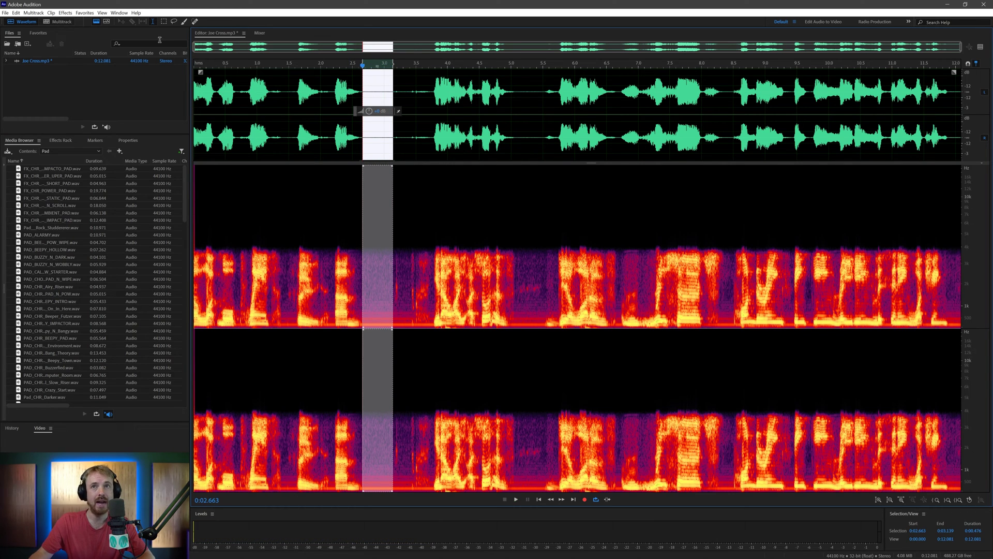
Capture the selected quiet gap as a noise print from Noise Reduction / Restoration
click(65, 13)
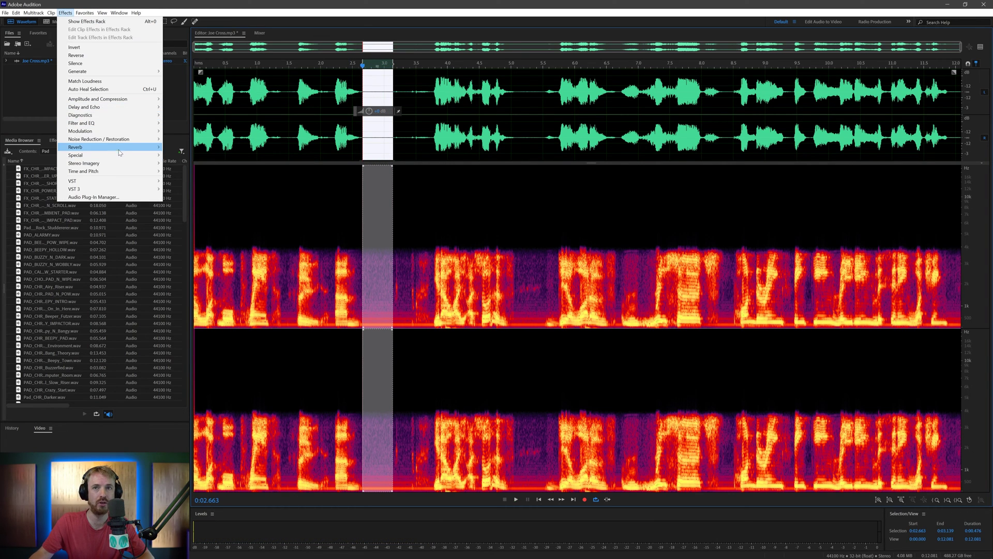
mouse_move(154, 141)
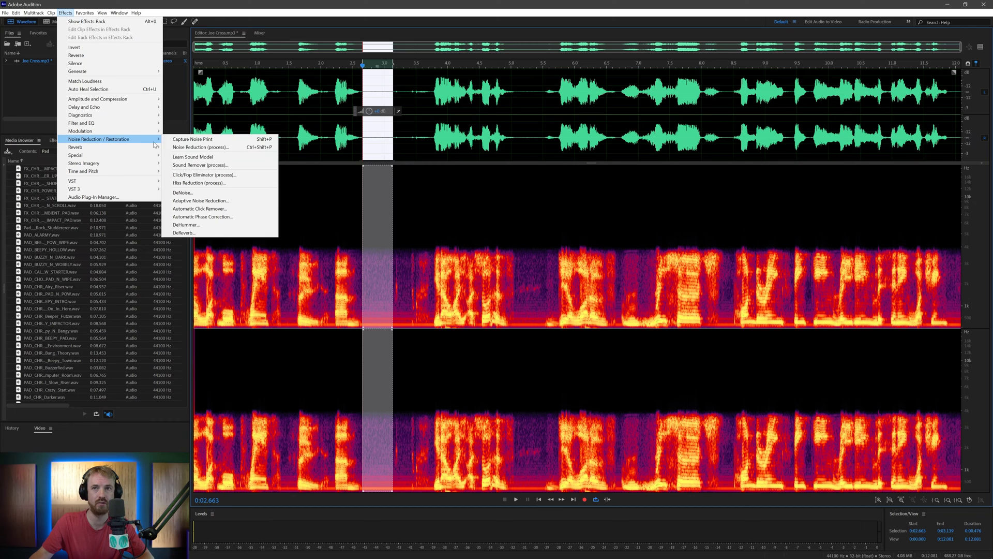
click(185, 140)
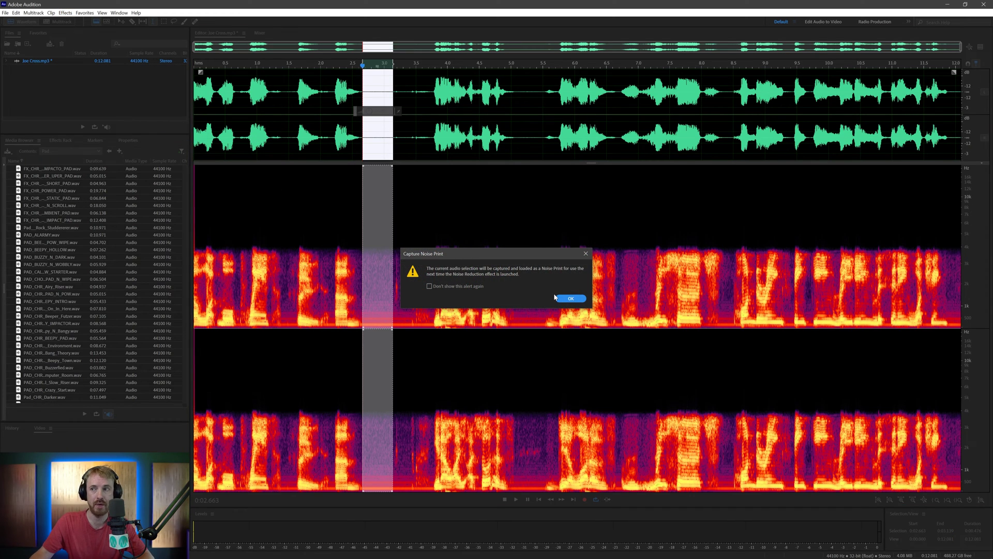
click(571, 299)
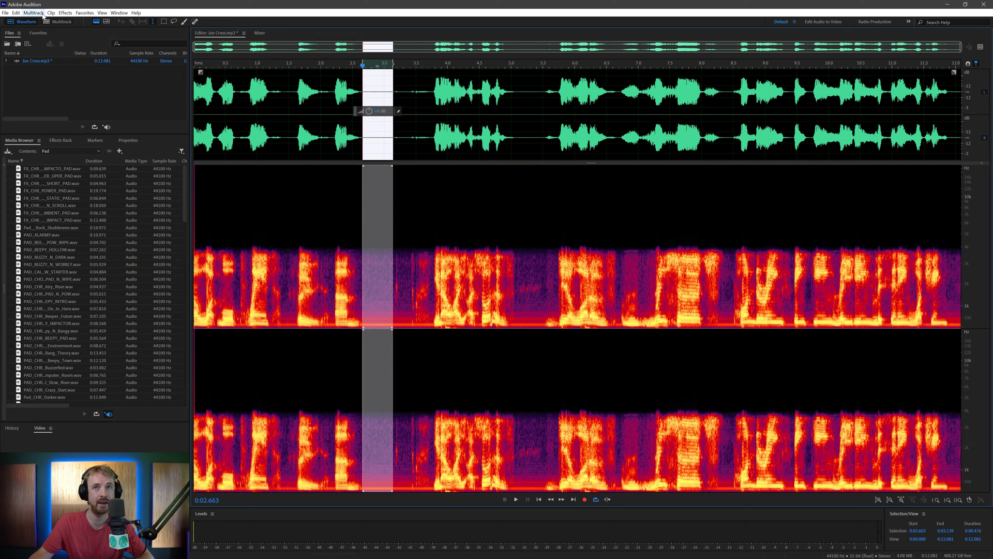
click(65, 12)
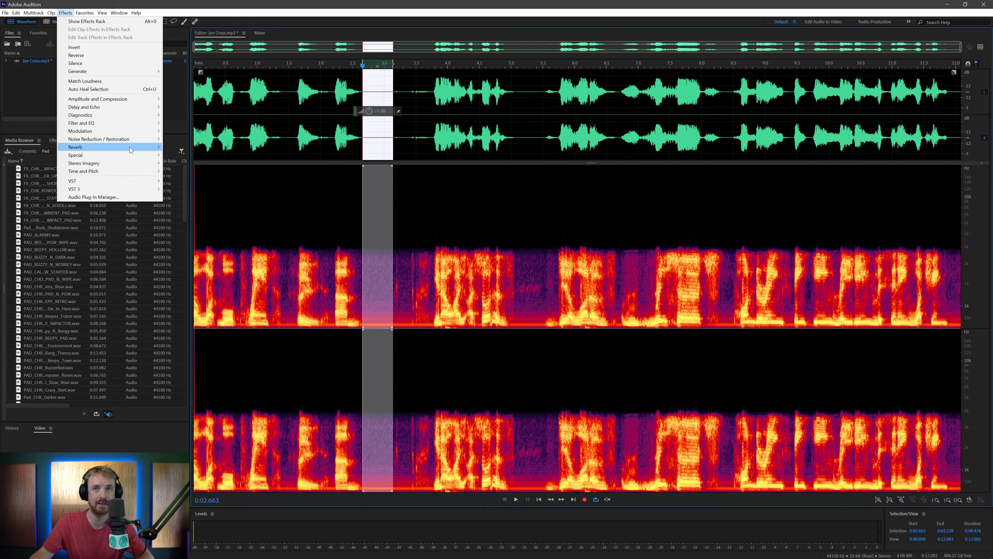
Open Noise Reduction (process), select the entire recording and preview the result
mouse_move(118, 142)
click(189, 147)
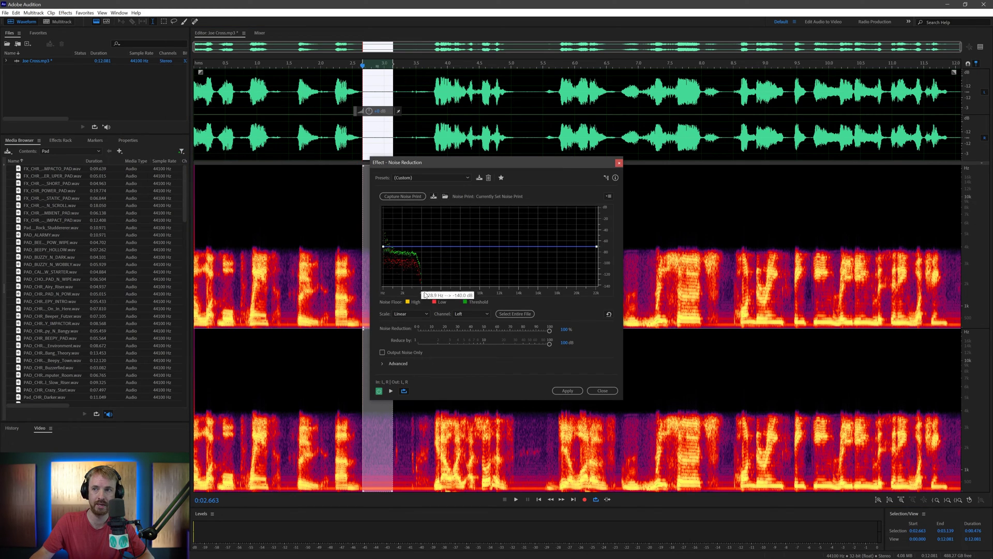
double_click(403, 118)
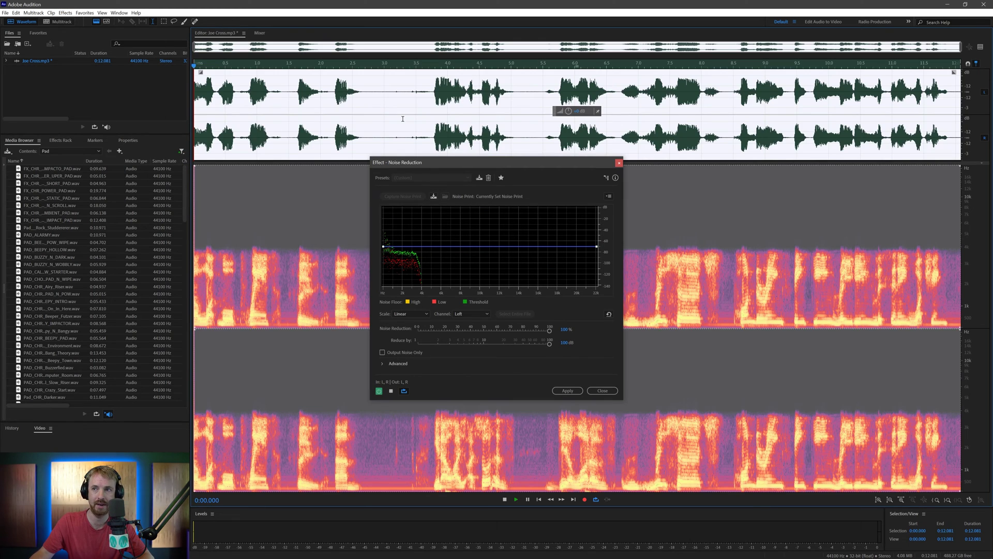
key(space)
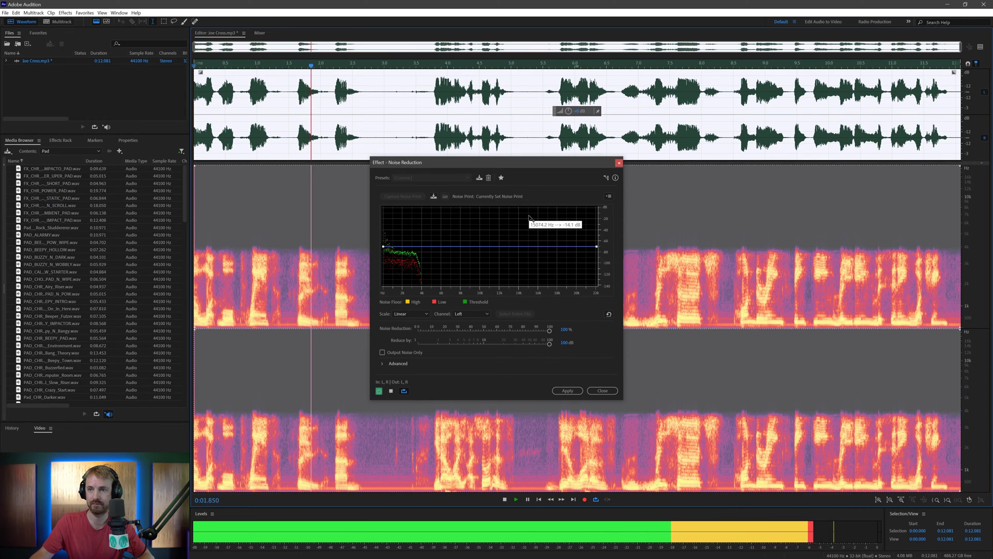
key(space)
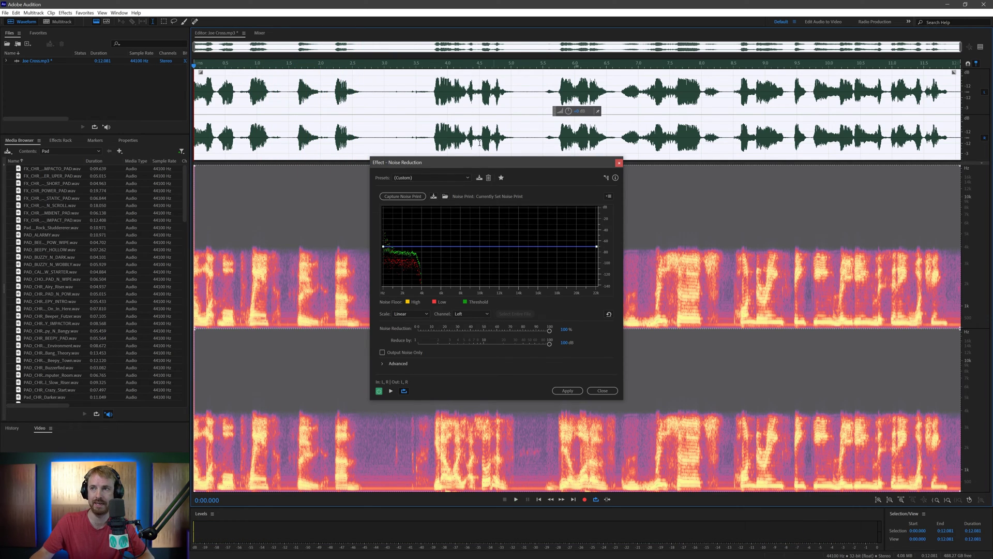
Switch to the Default preset, preview it, and show the processed preview beside the original
click(432, 178)
click(426, 185)
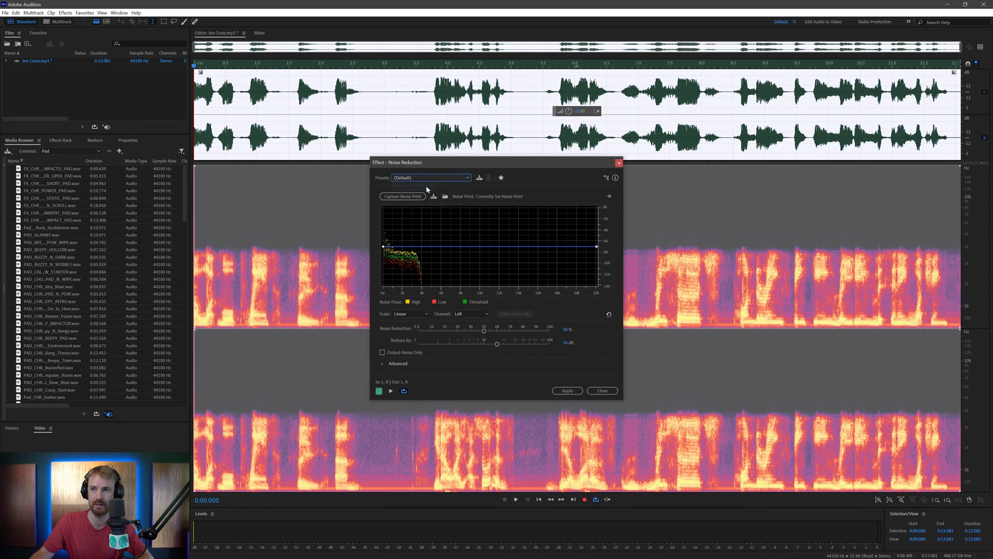
key(space)
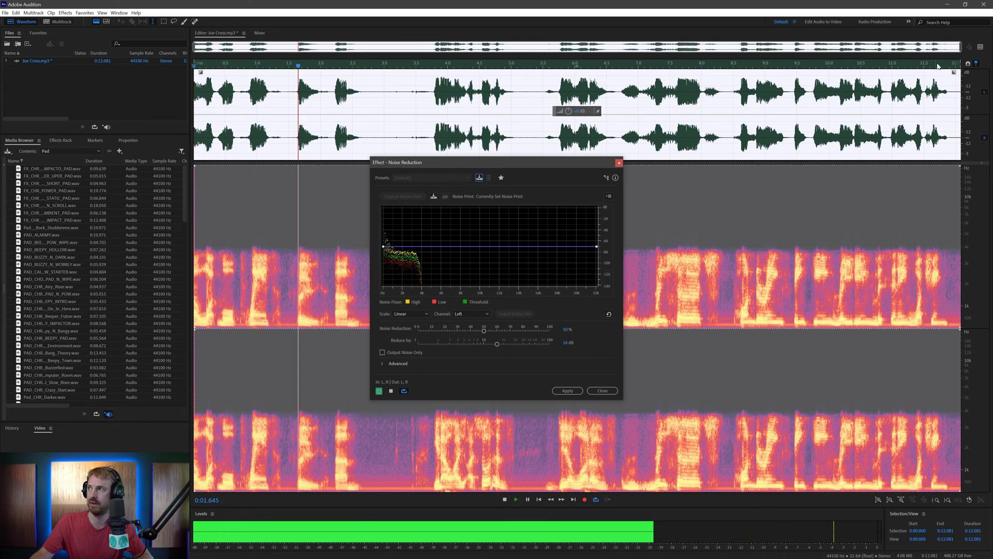
key(space)
click(981, 48)
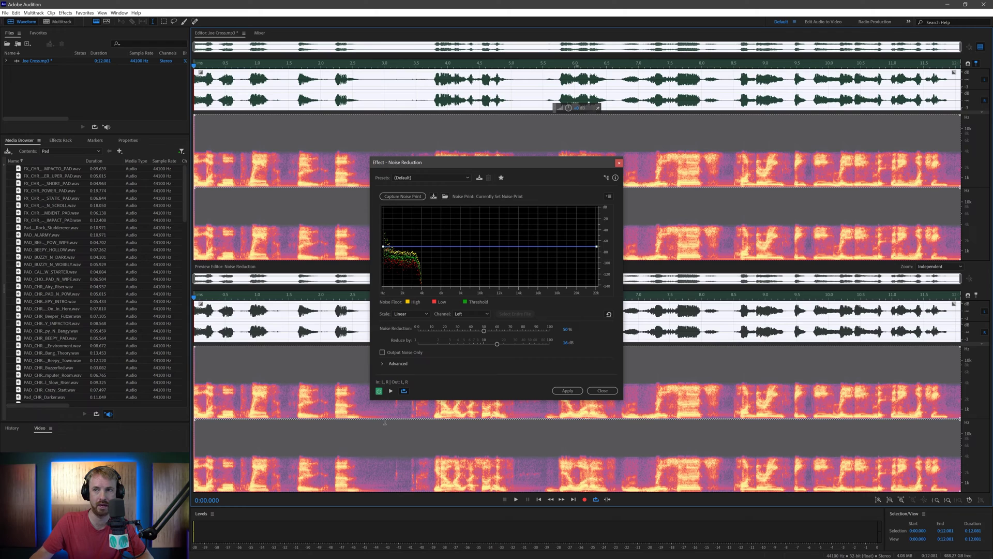
Raise the low-frequency end of the threshold curve to about -10 dB, adding points near 600 Hz and 1042 Hz
drag(452, 163, 531, 160)
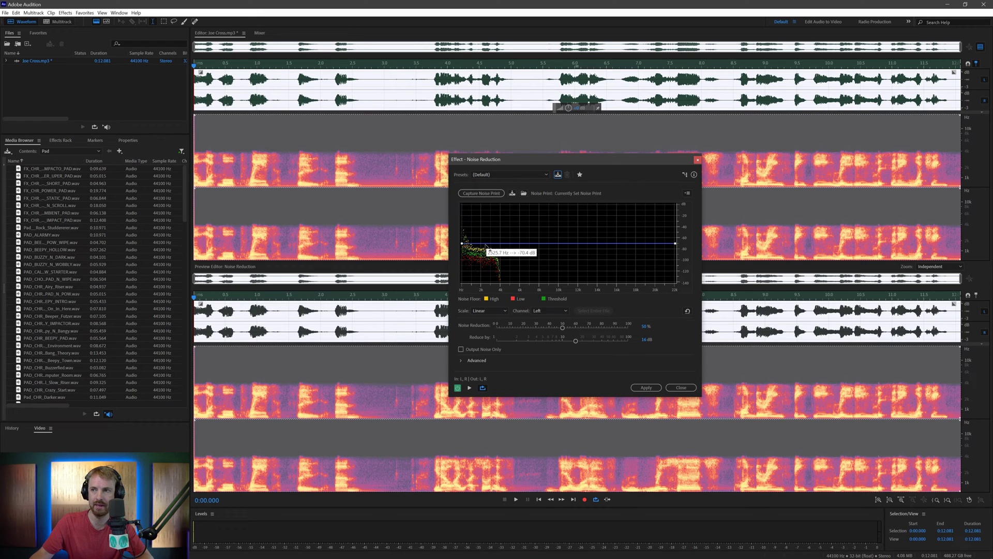
drag(468, 244, 462, 222)
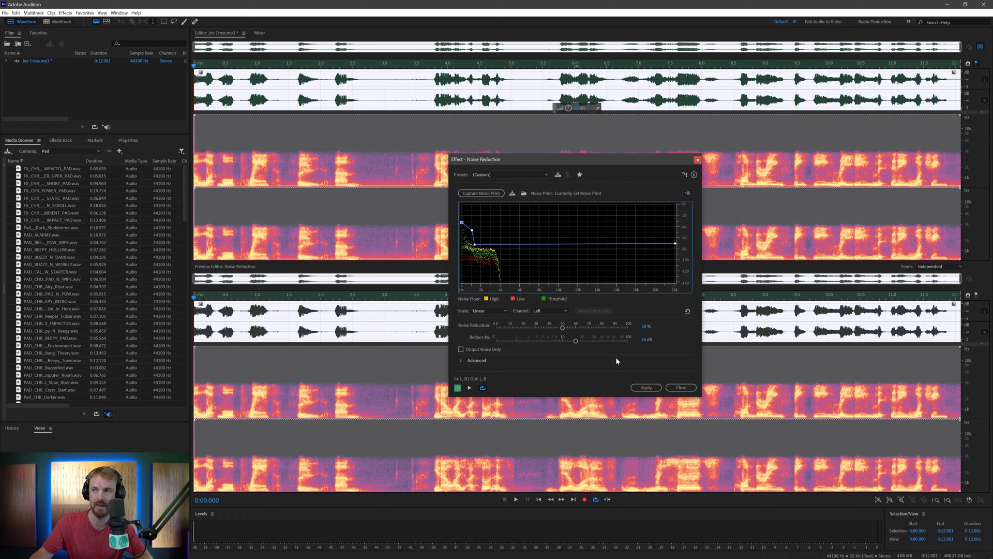
drag(594, 327, 615, 342)
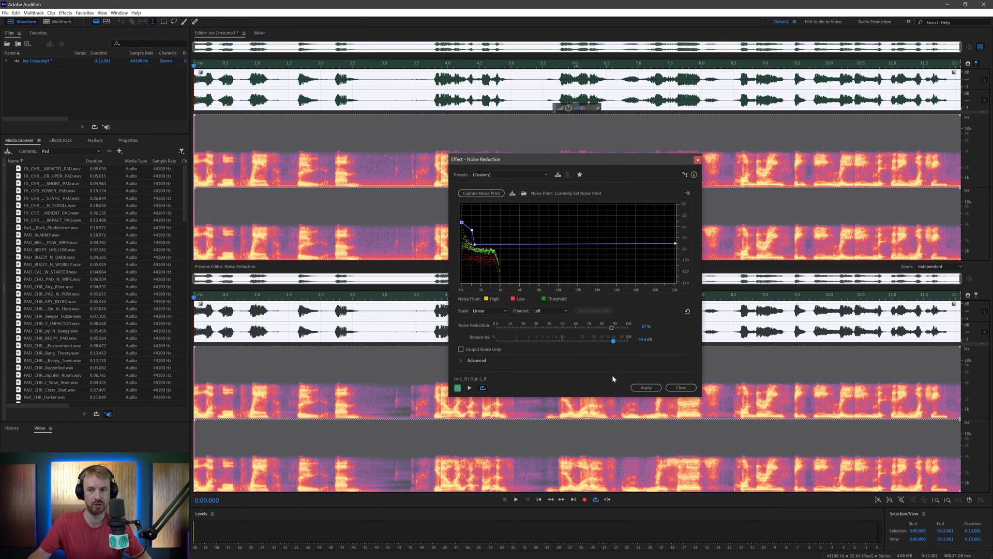
key(space)
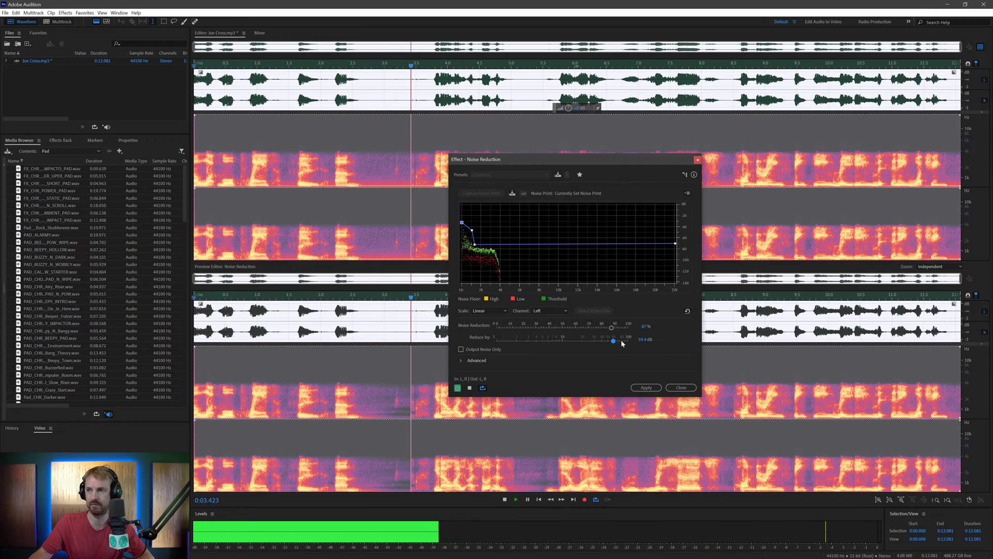
key(space)
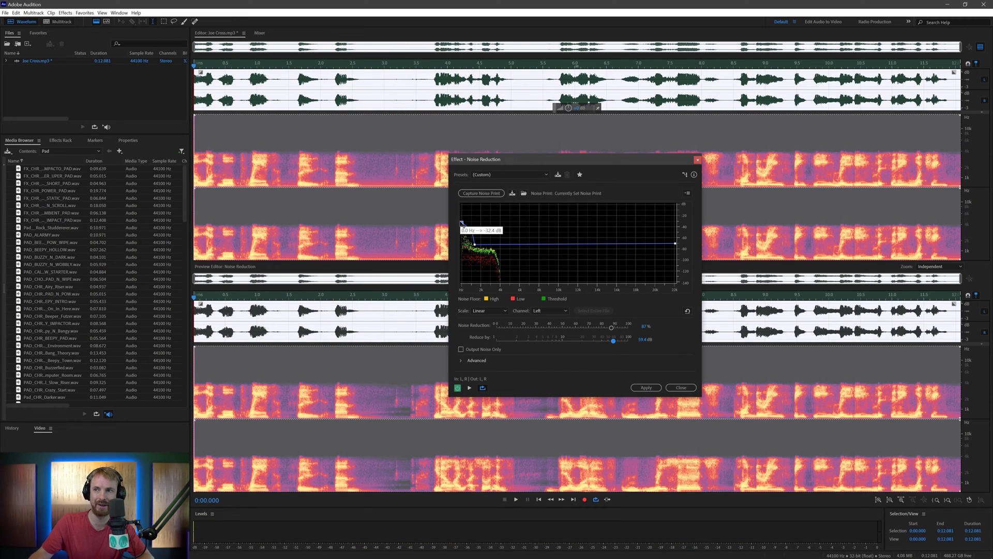
click(468, 220)
mouse_move(462, 223)
mouse_down()
mouse_move(462, 206)
mouse_move(471, 216)
mouse_up()
click(471, 231)
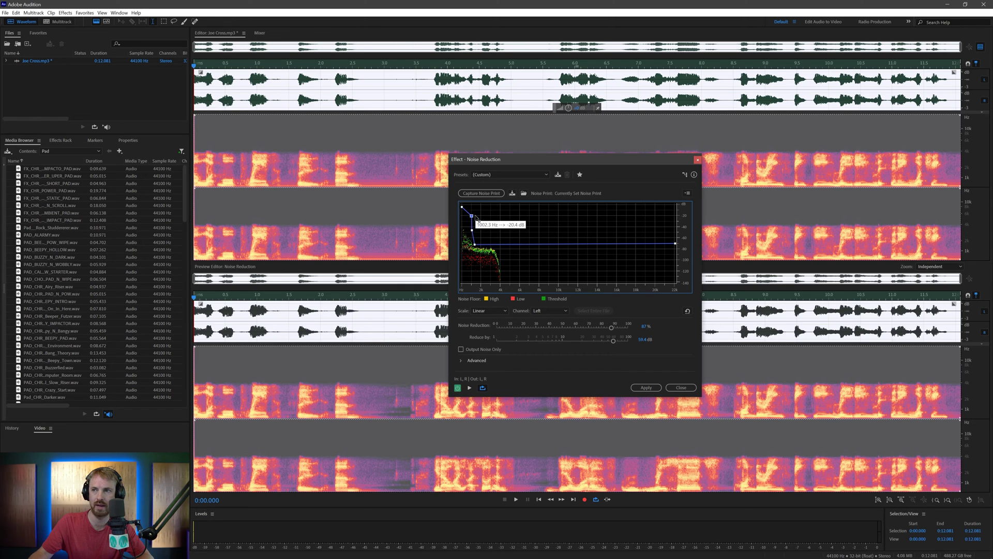
key(space)
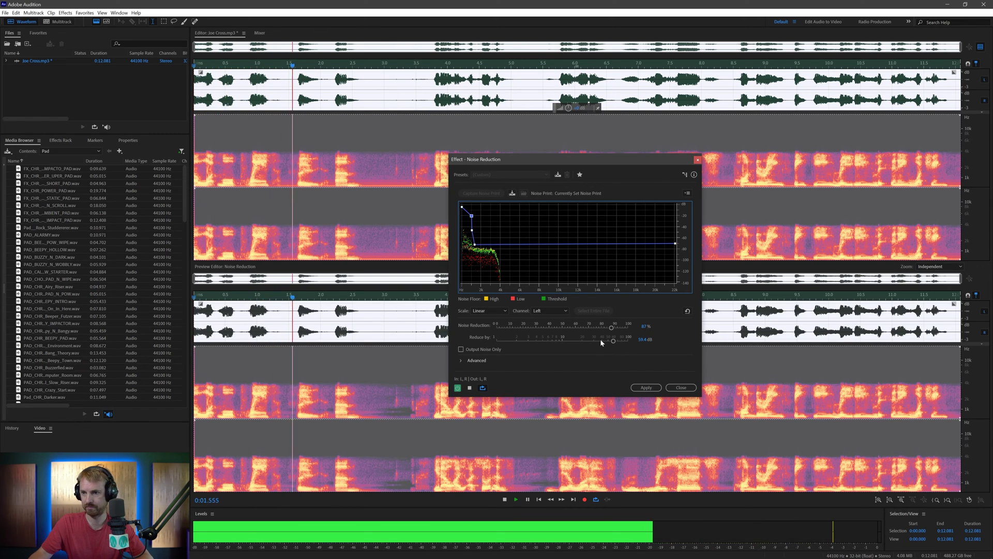
key(space)
Push Noise Reduction and Reduce by to 100 dB while previewing
drag(611, 328, 628, 327)
key(space)
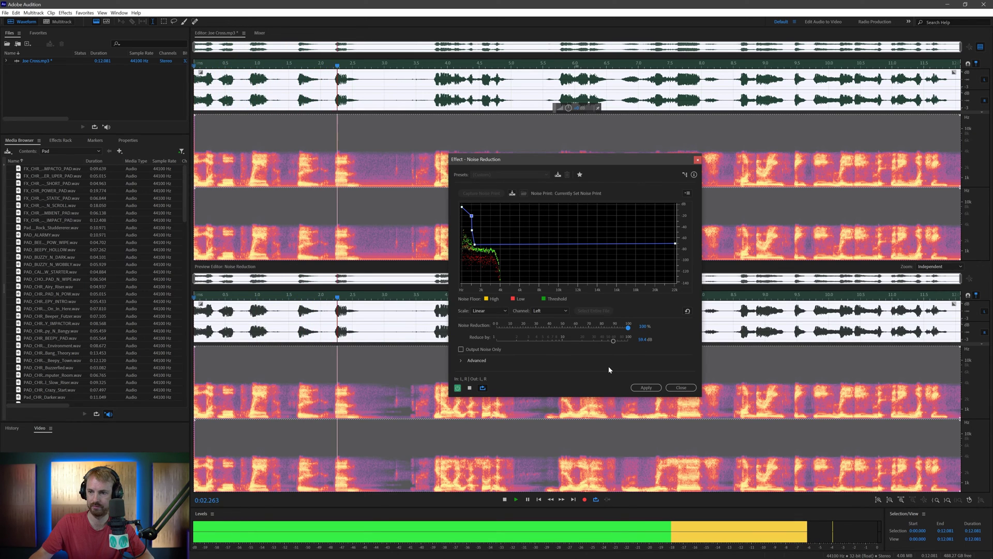
drag(614, 341, 629, 342)
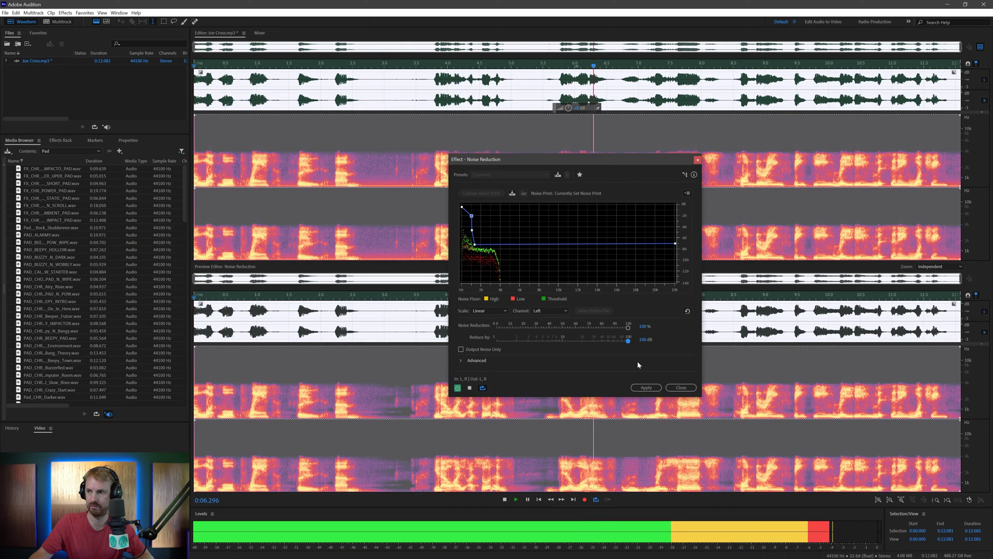
key(space)
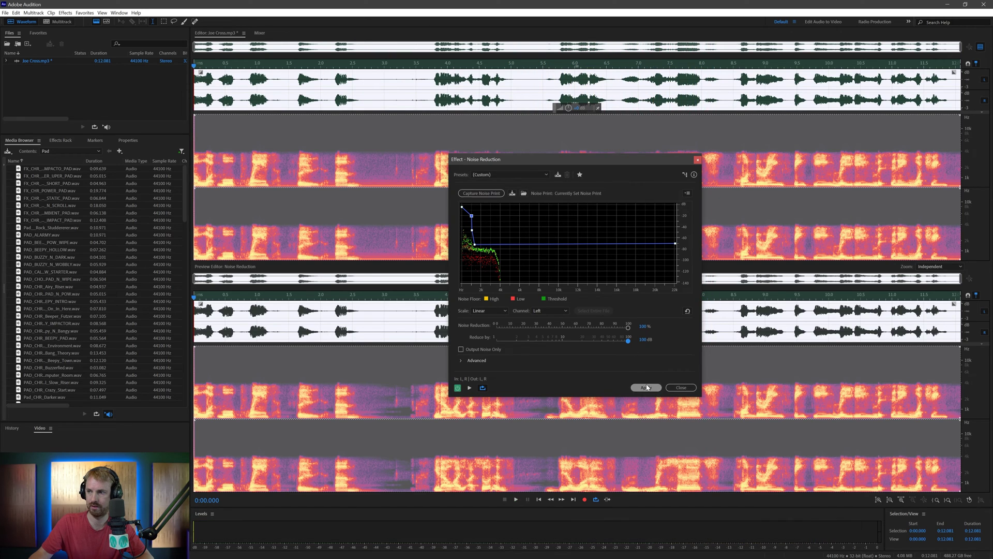
Apply Noise Reduction to the whole recording, then open the Dynamics effect from Amplitude and Compression
click(642, 386)
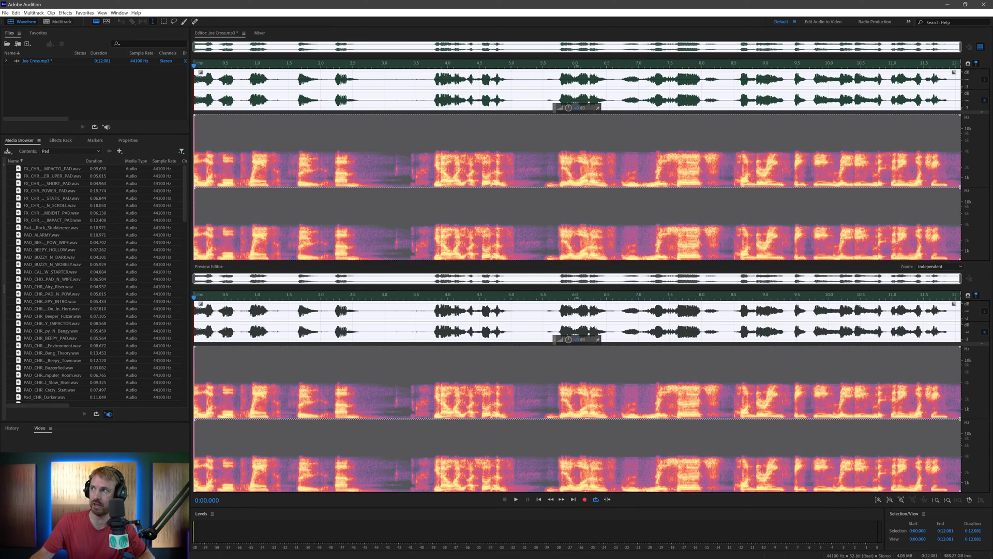
click(979, 47)
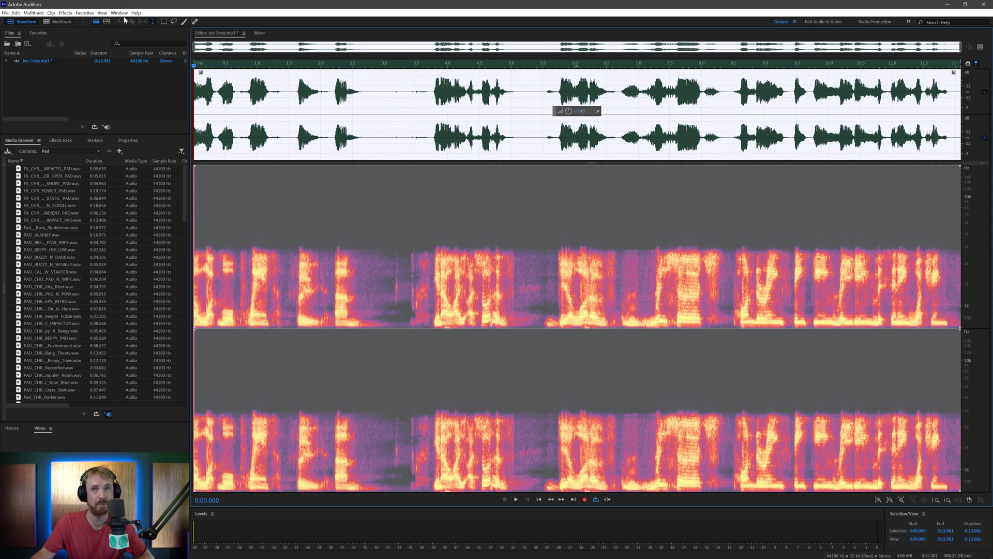
click(65, 12)
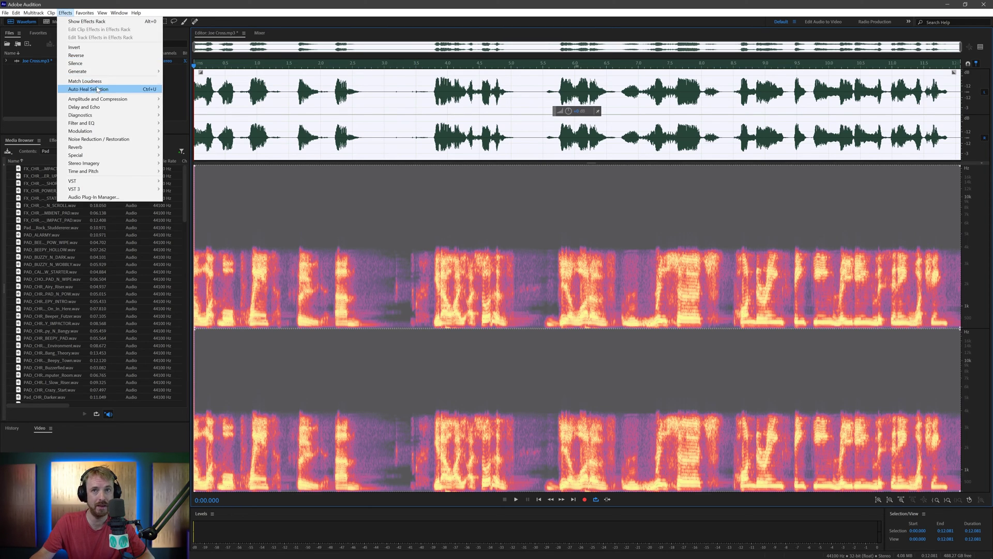
mouse_move(119, 99)
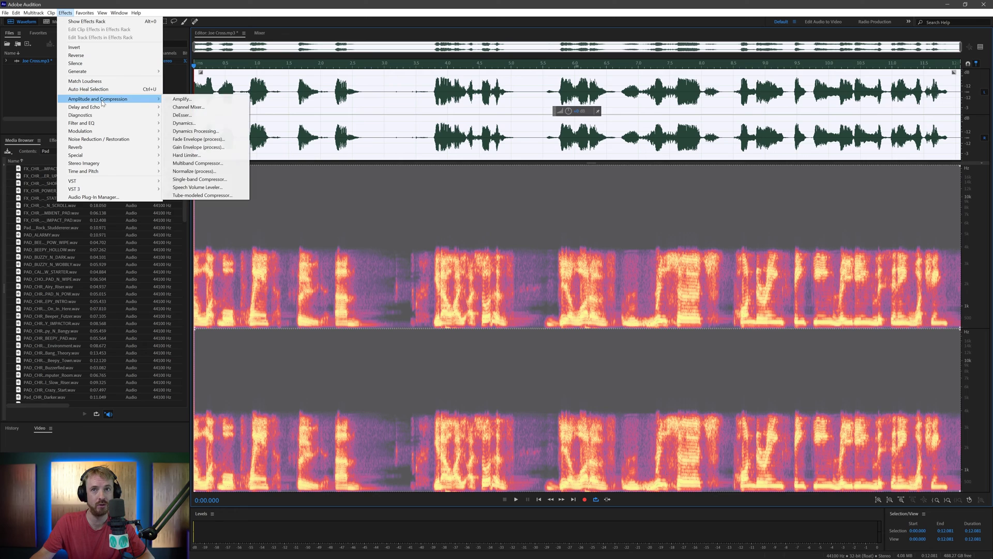
click(193, 123)
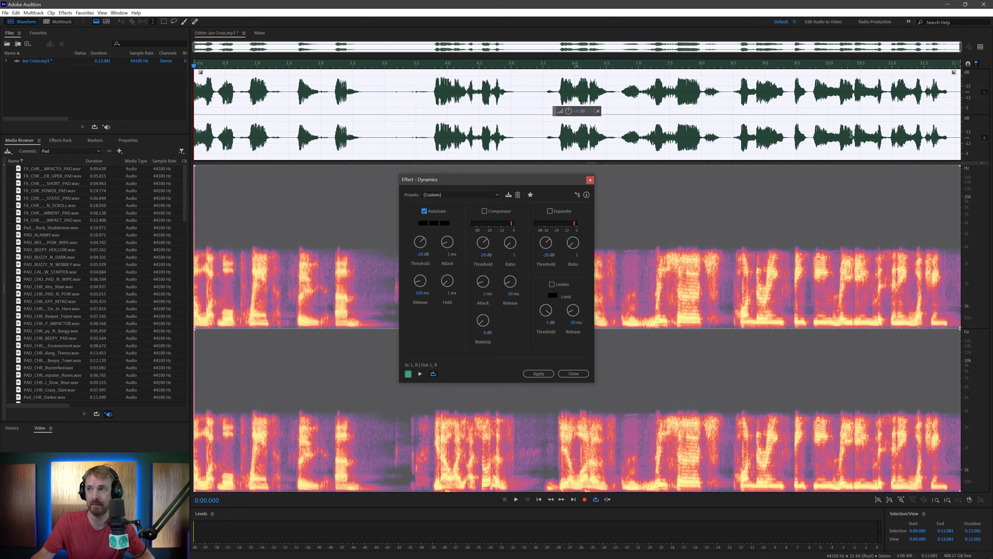
Apply Dynamics with AutoGate at -36.3 dB and an expander ratio of about 2.2, previewing first
click(980, 46)
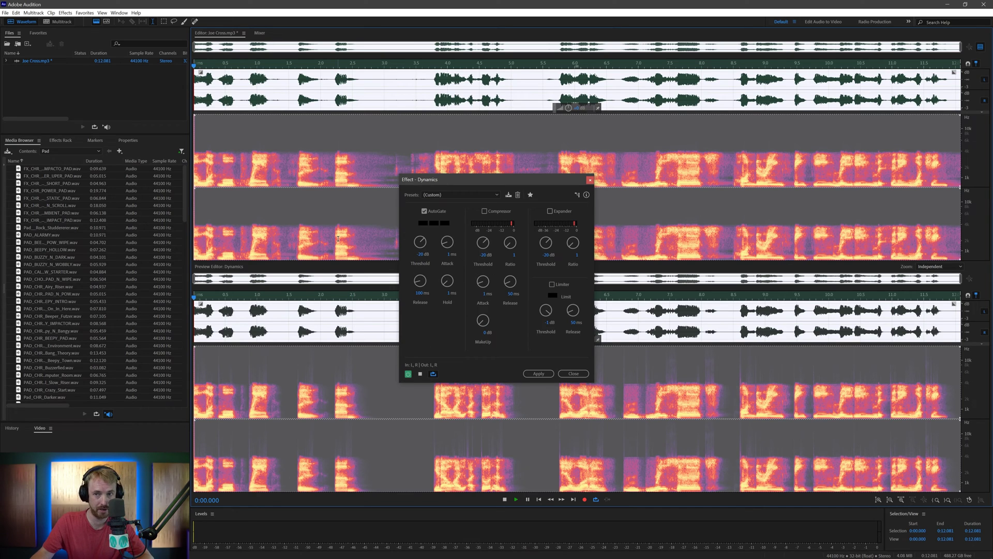
key(space)
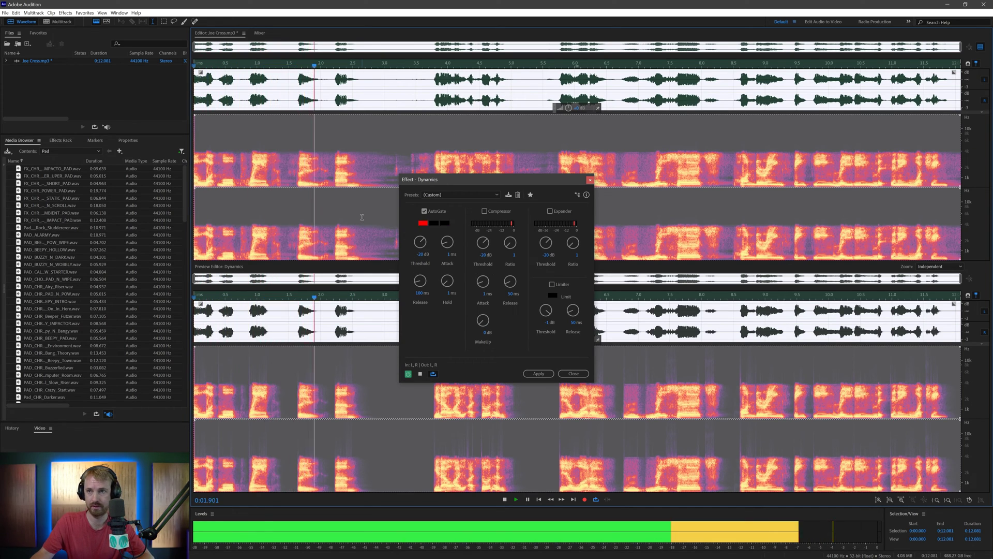
key(space)
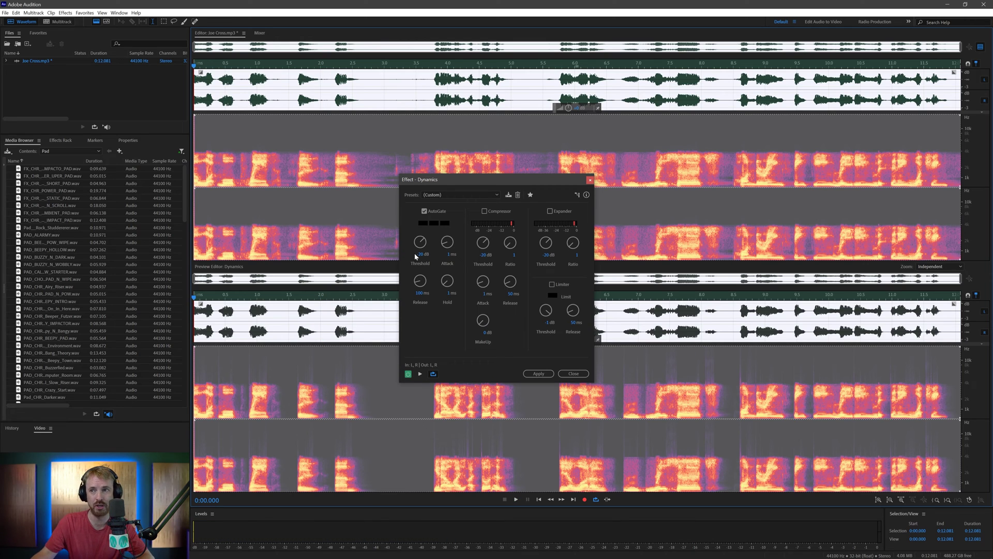
scroll(425, 246, down, 1)
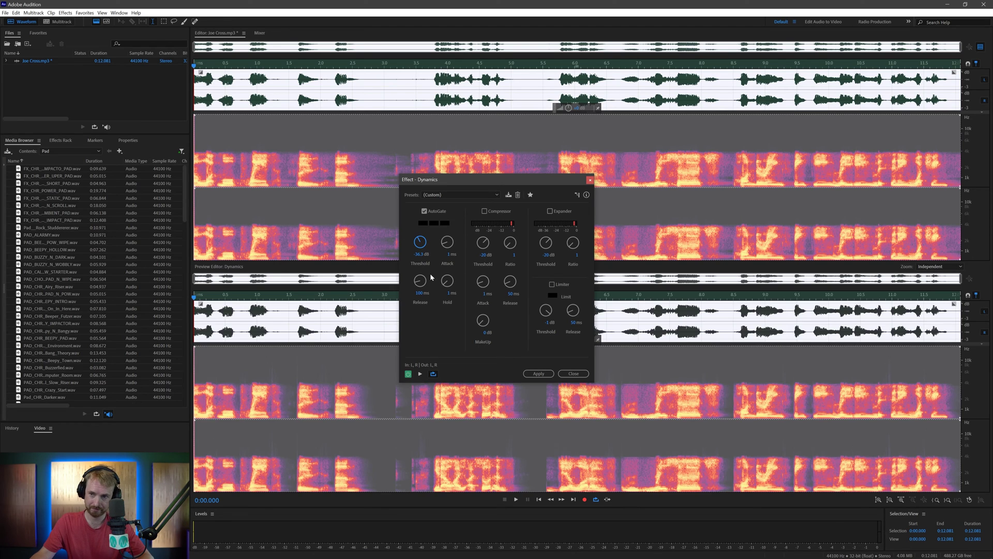
key(space)
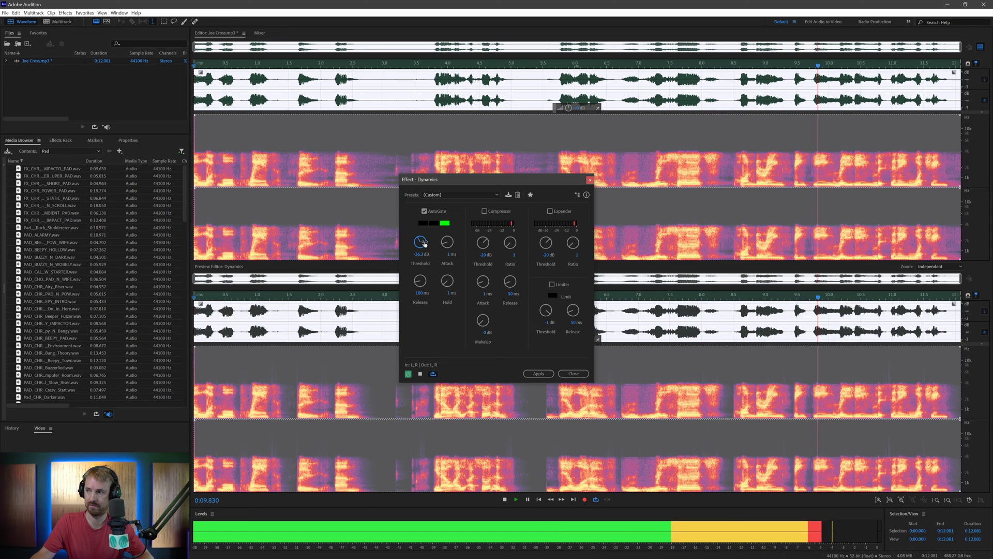
key(space)
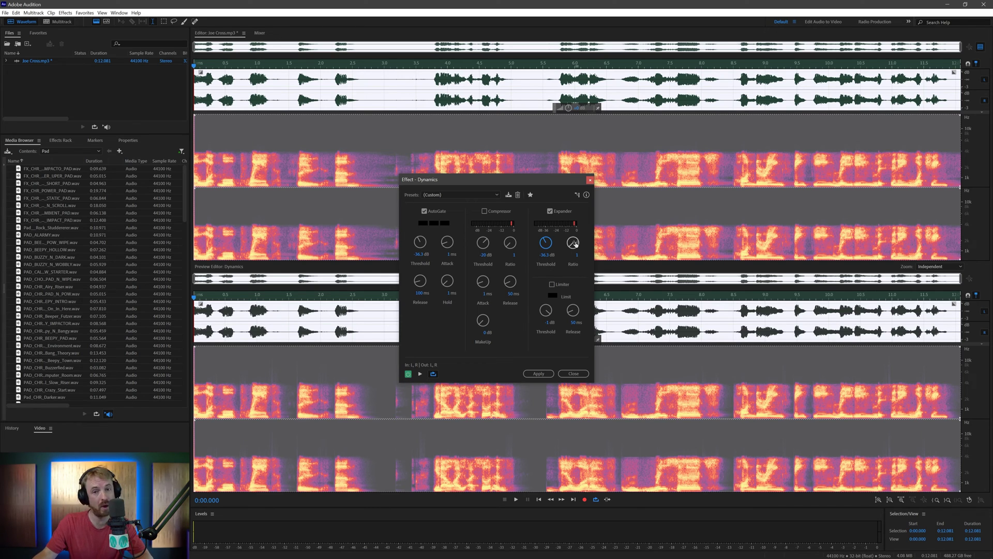
key(space)
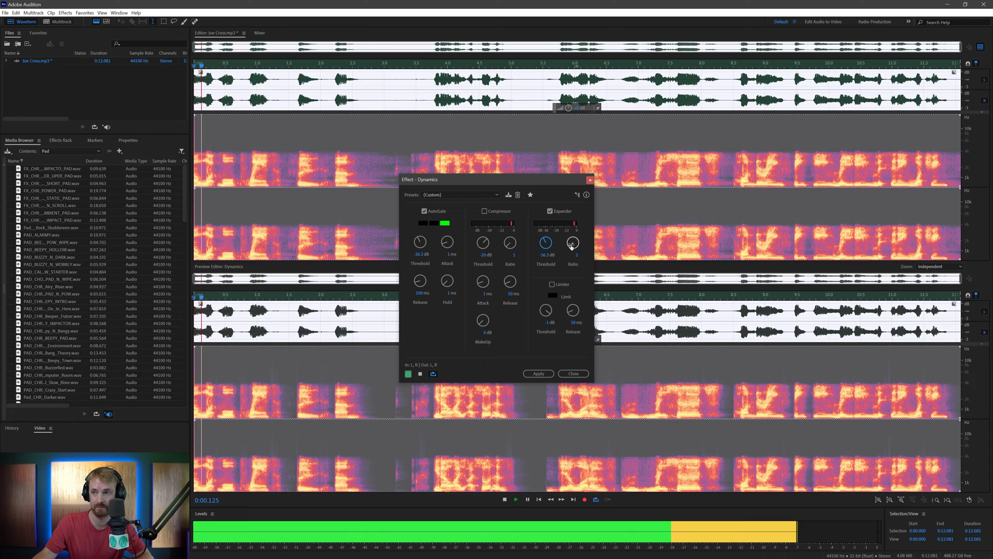
drag(571, 245, 579, 239)
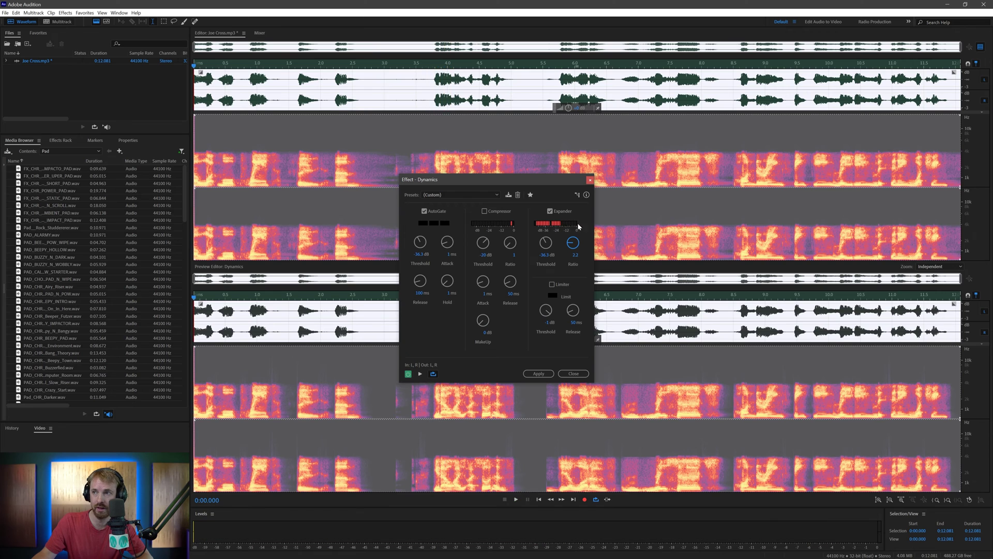
key(space)
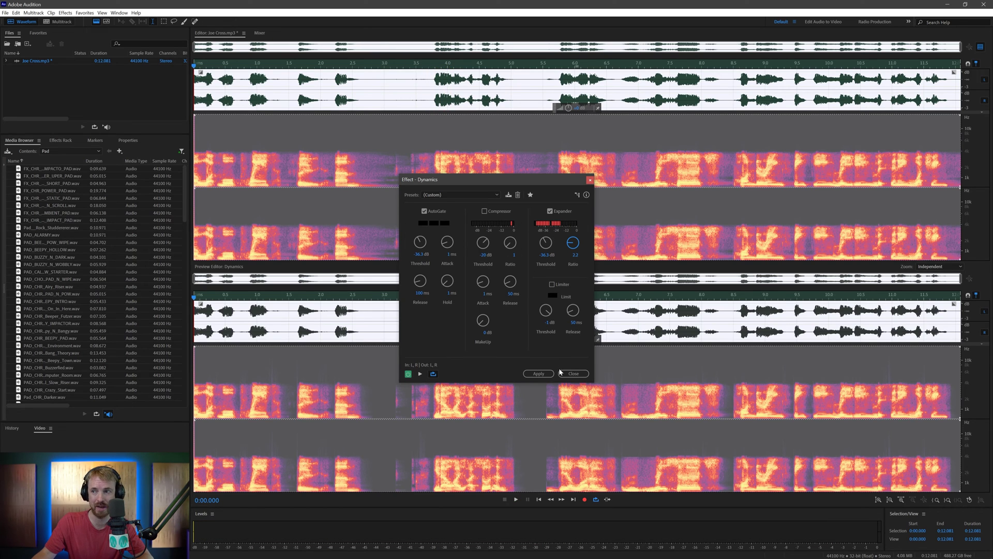
click(548, 371)
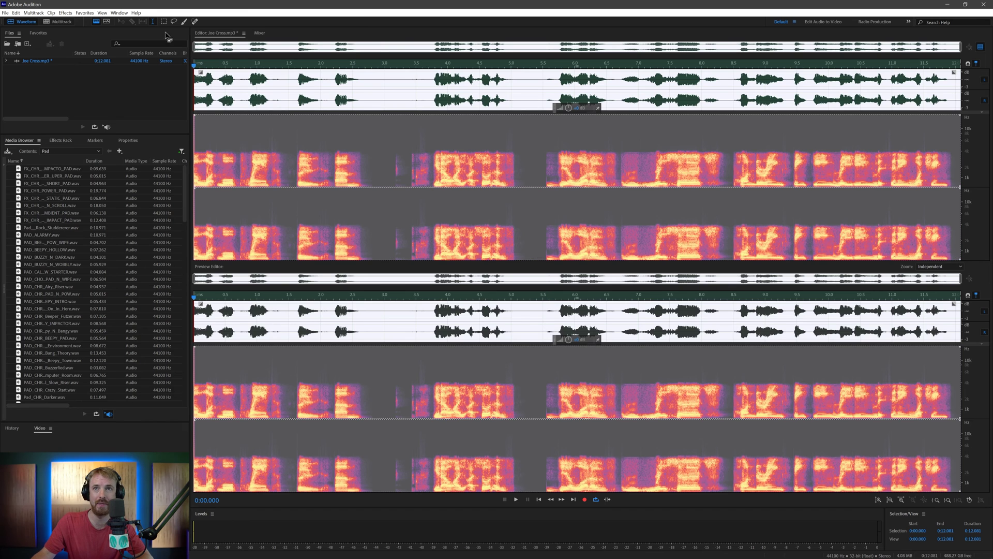
Normalize the recording to -0.1 dB from Favorites, then open New Multitrack Session
click(85, 12)
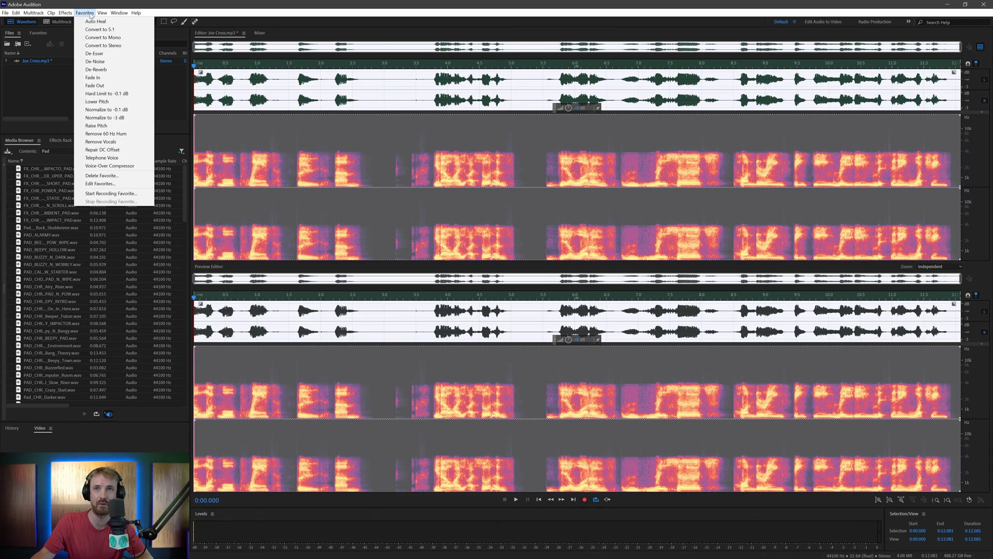
click(131, 111)
click(304, 197)
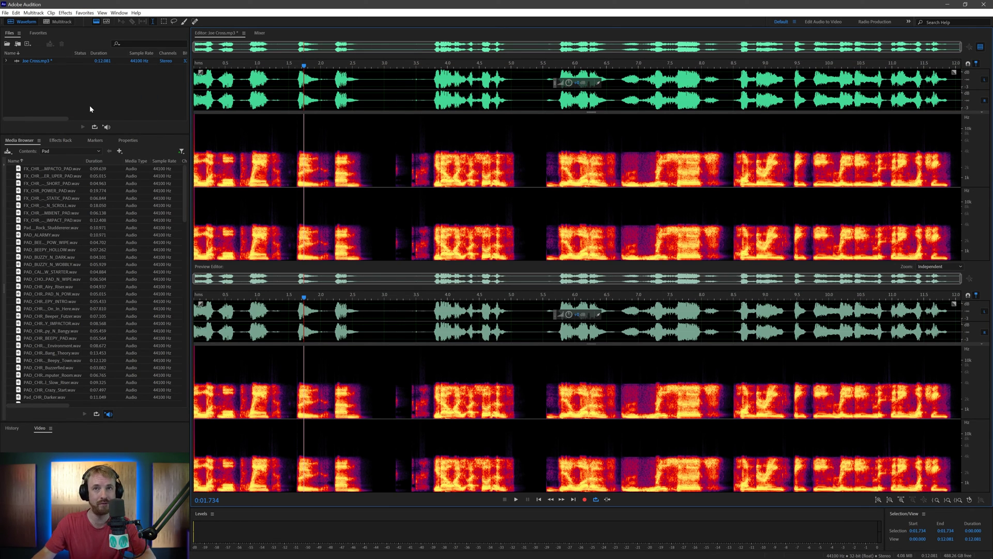
click(45, 22)
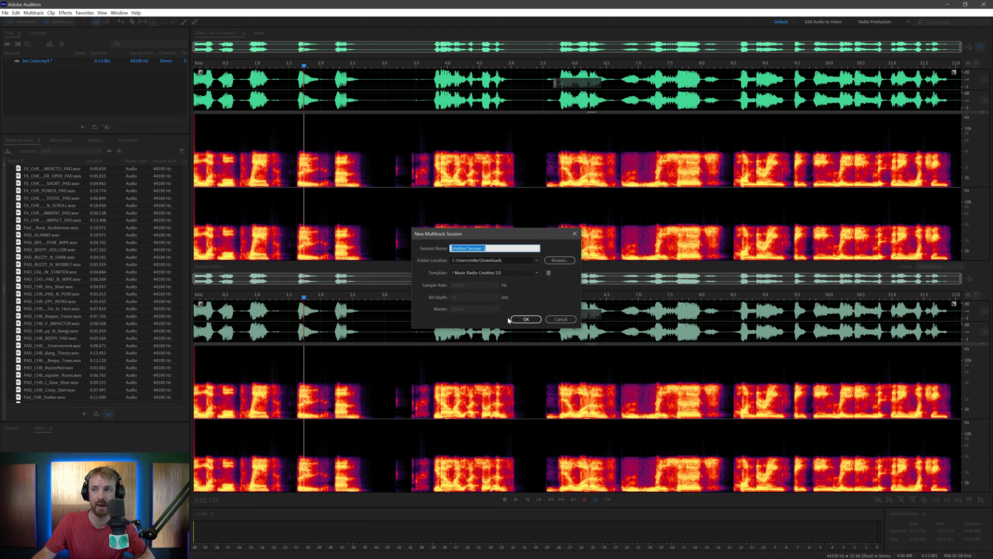
Create the session with Template set to None and place Joe Cross.mp3 at the start of Track 1
click(502, 273)
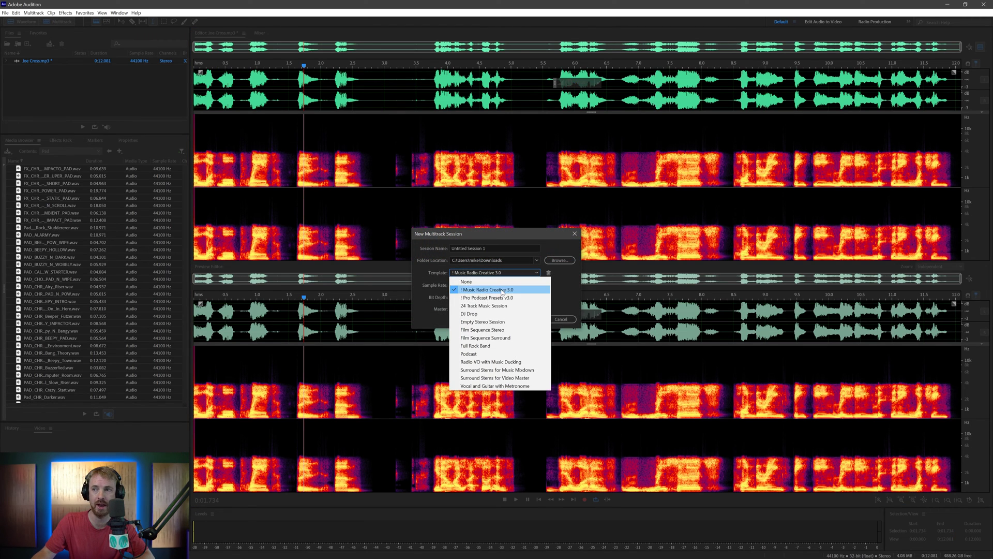
click(503, 282)
click(532, 319)
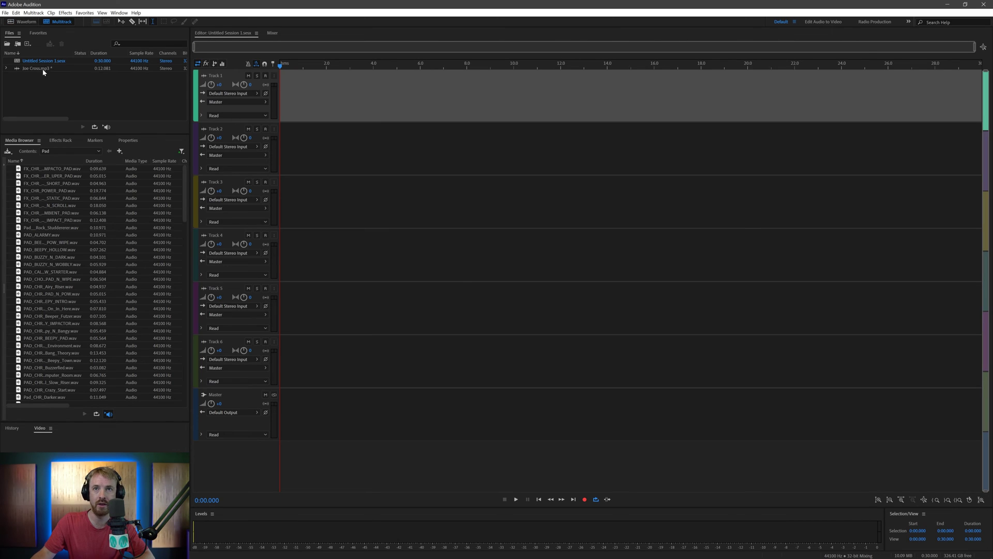
drag(44, 71, 248, 100)
click(60, 140)
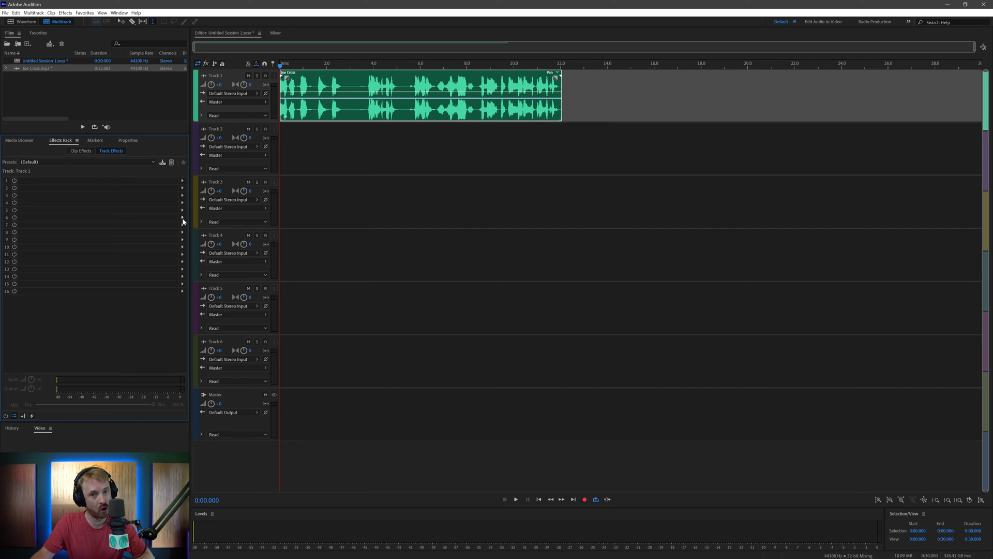
click(307, 159)
click(343, 189)
click(369, 134)
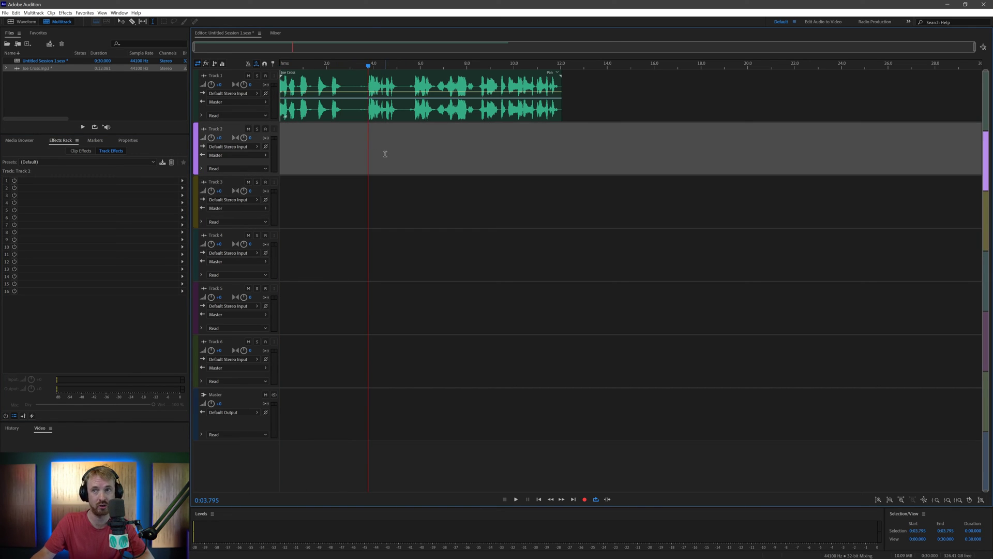
click(383, 109)
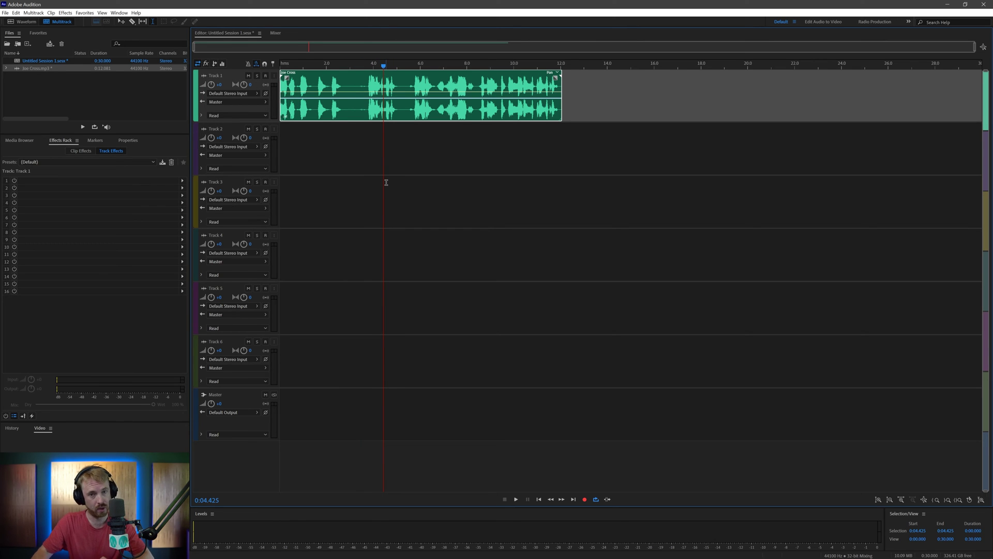
click(27, 20)
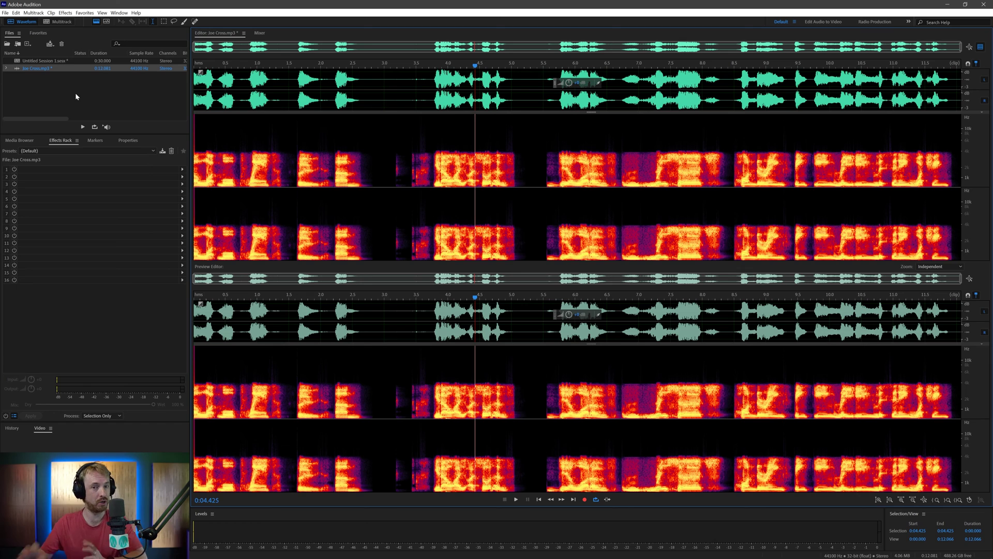